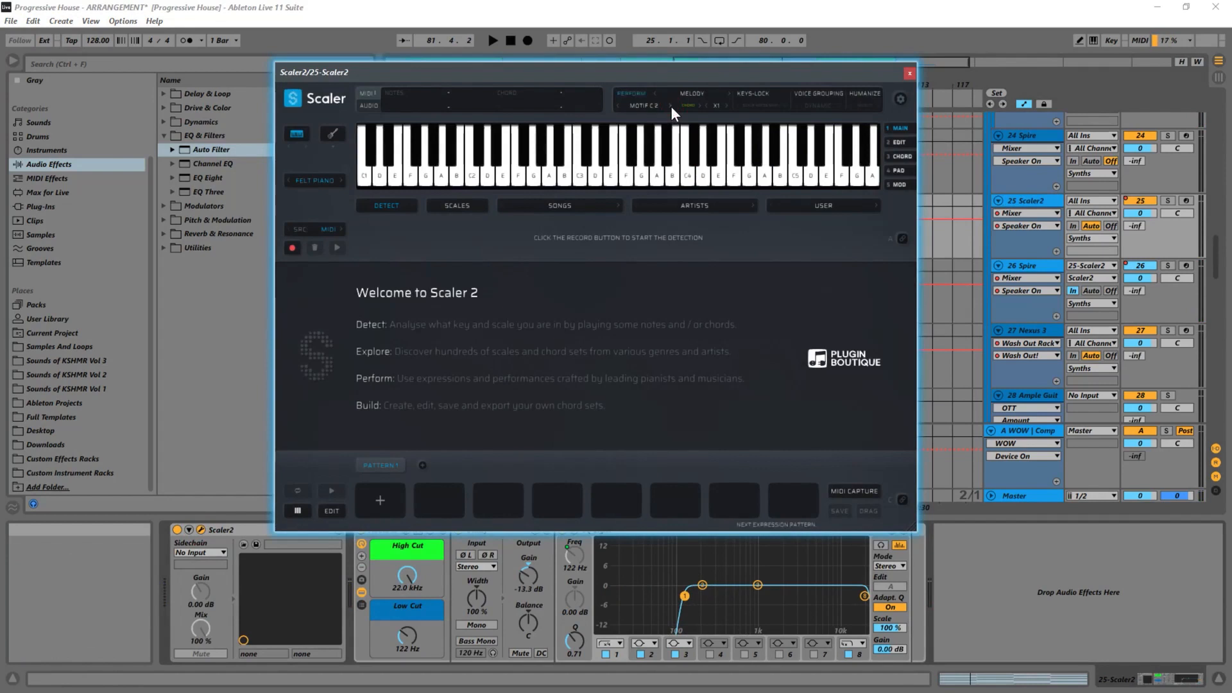
Set Scaler 2's performance pattern to Riff G All and audition it with the arrangement
key("space")
left_click(644, 105)
mouse_move(642, 446)
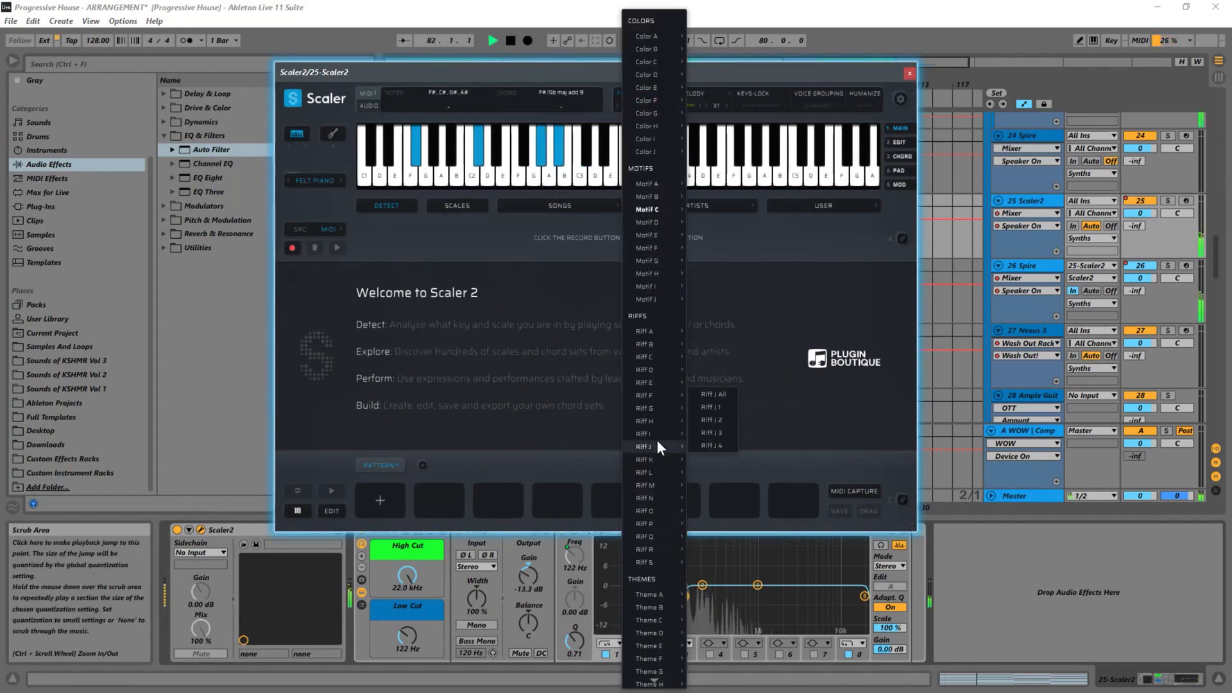
mouse_move(664, 409)
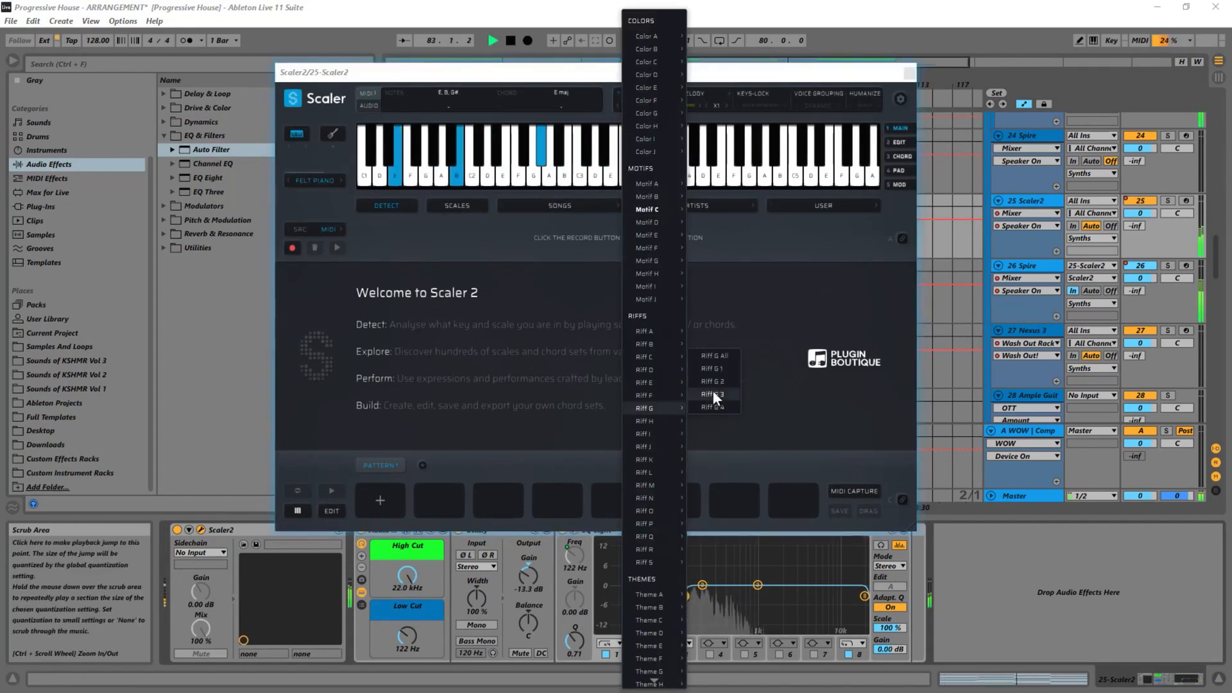
left_click(706, 354)
key("space")
key("space")
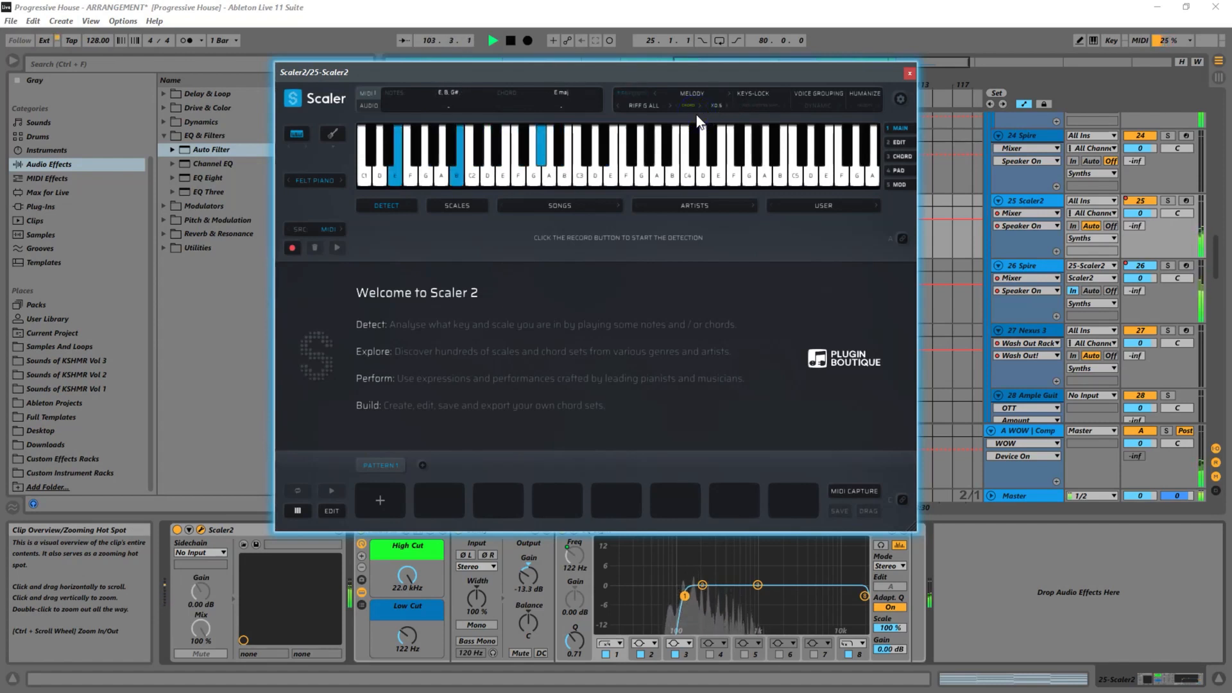
key("space")
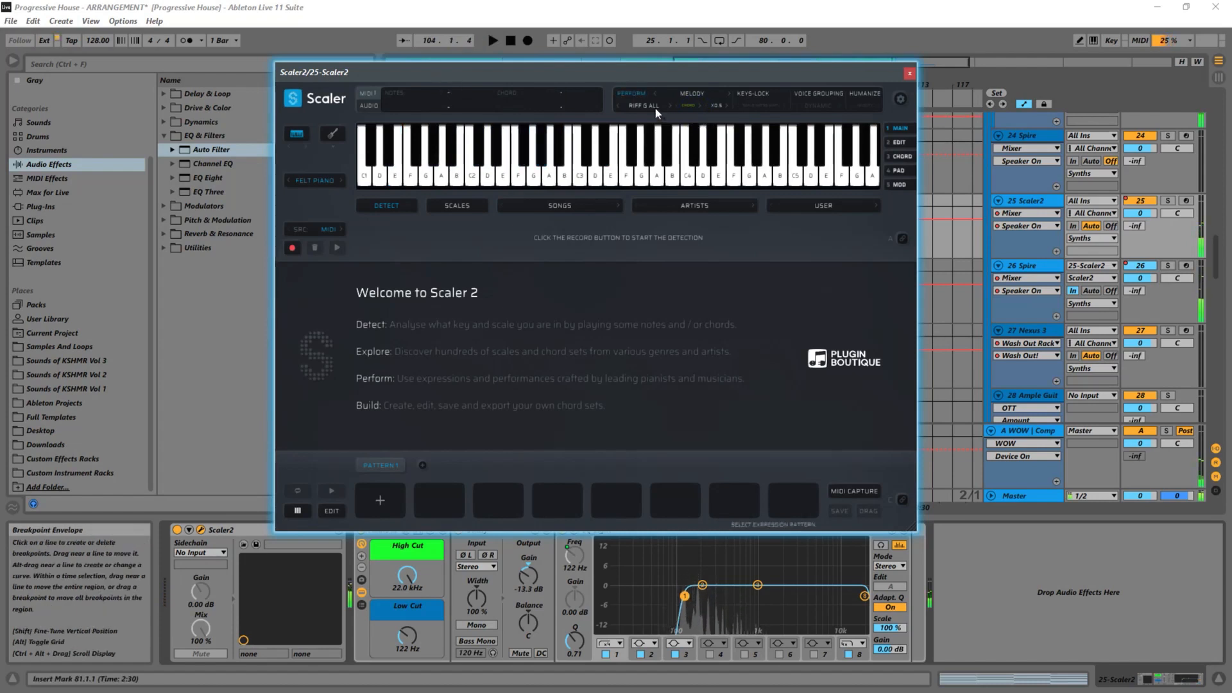
Change the performance pattern to Theme B 3 and play the arrangement with the Scaler window moved aside
left_click(652, 106)
mouse_move(649, 604)
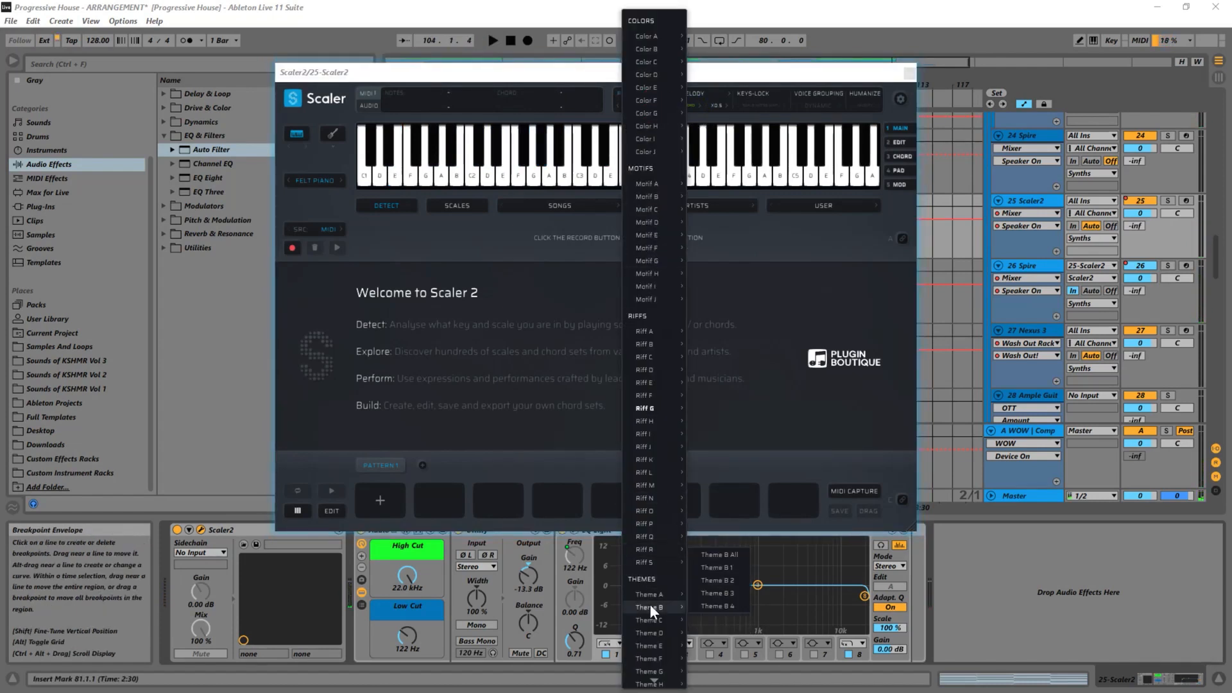
left_click(726, 597)
key("space")
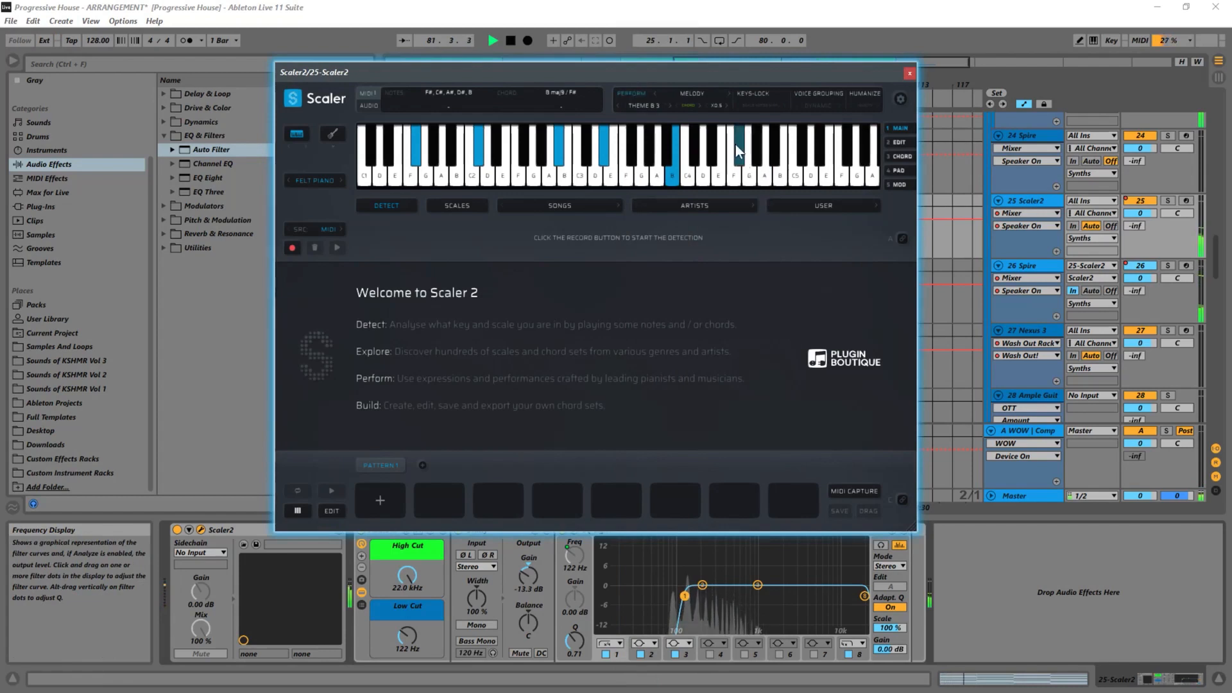
left_click_drag(619, 70, 552, 48)
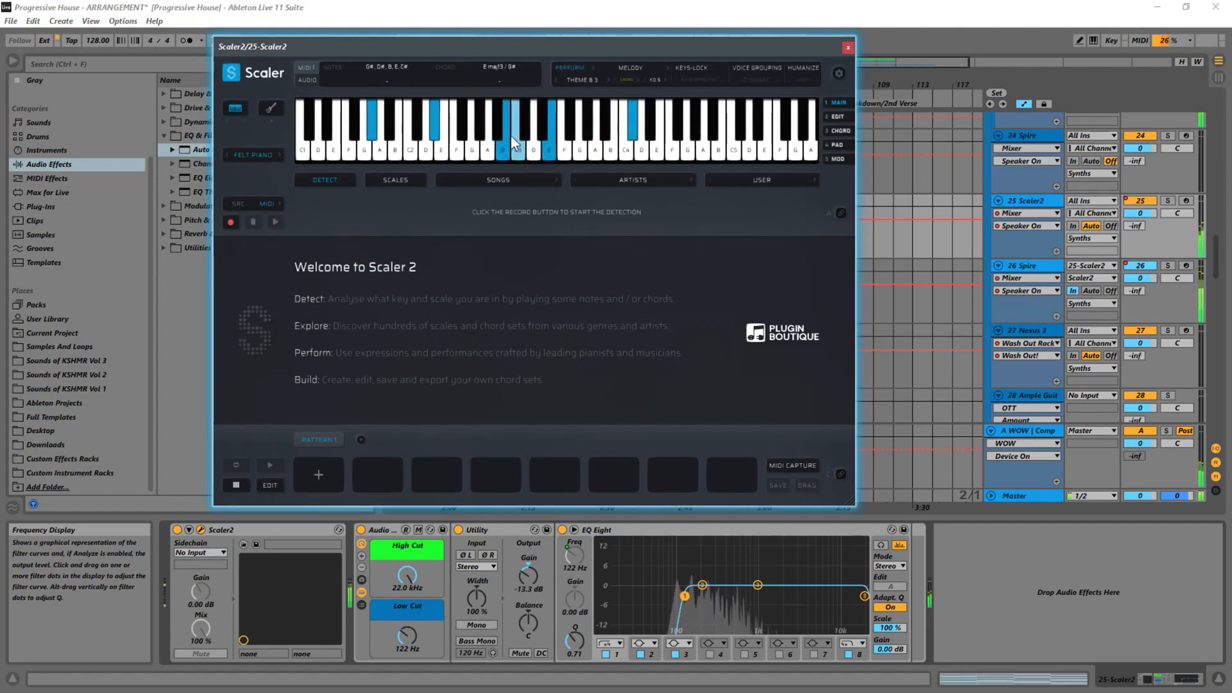
Set the performance pattern to Color D 2 during playback and enable Keys-Lock
left_click(606, 78)
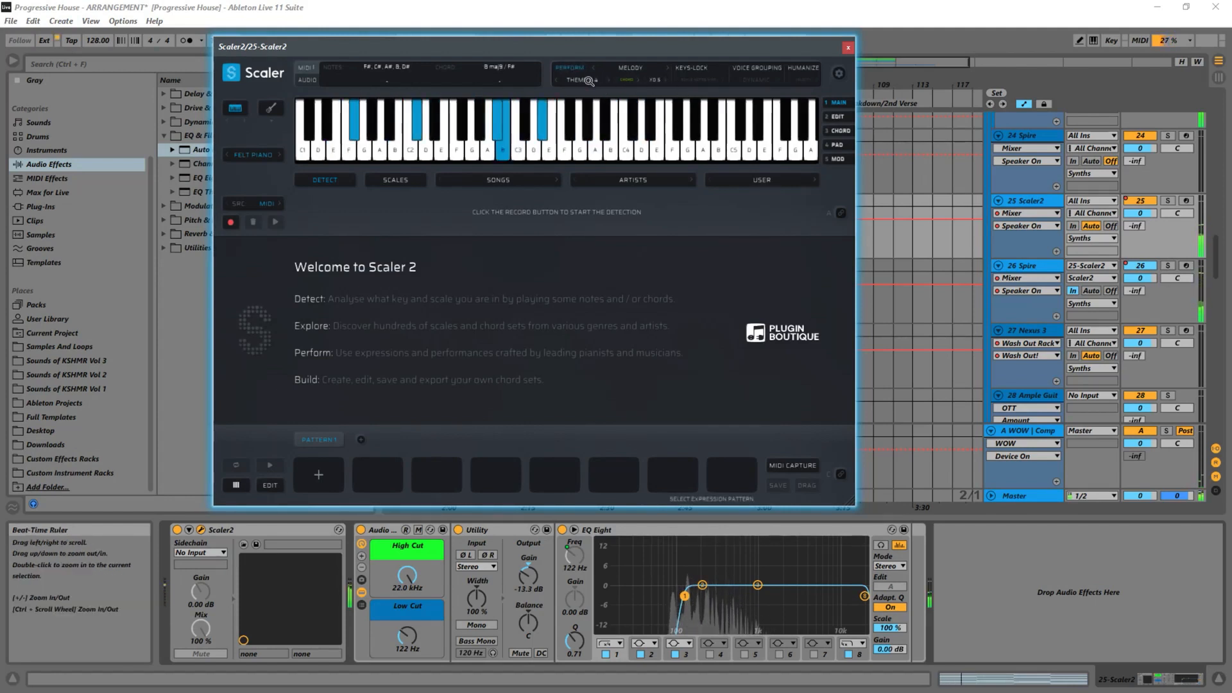
left_click(575, 79)
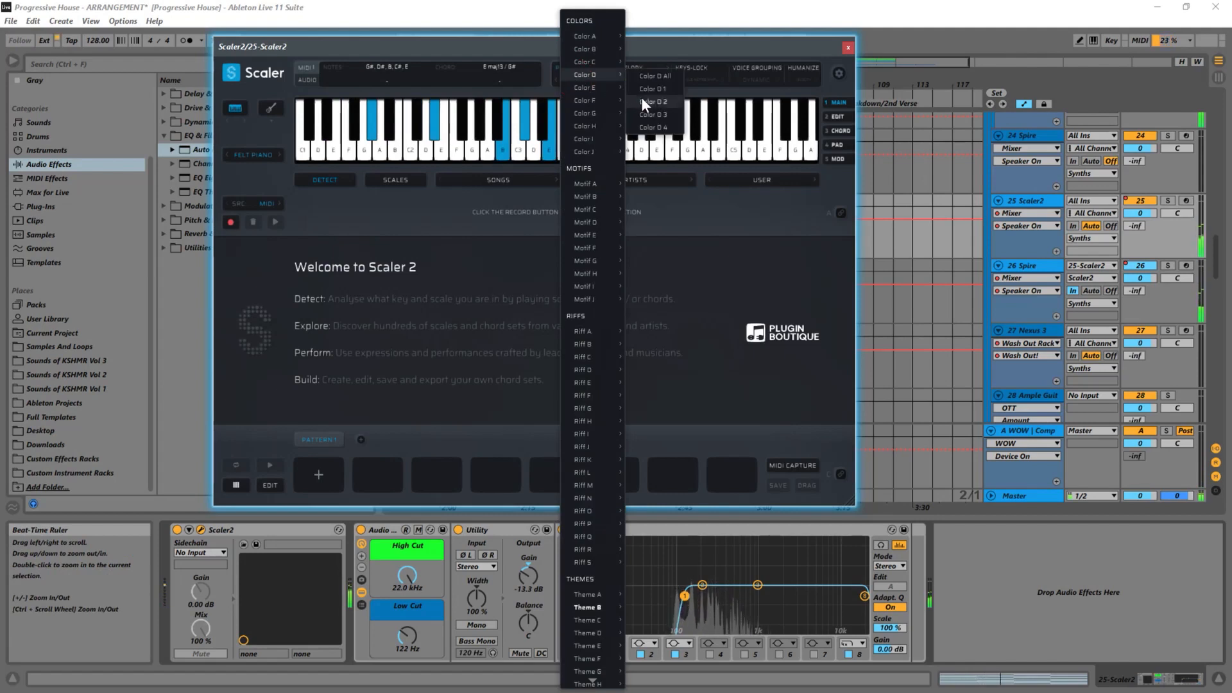
left_click(644, 101)
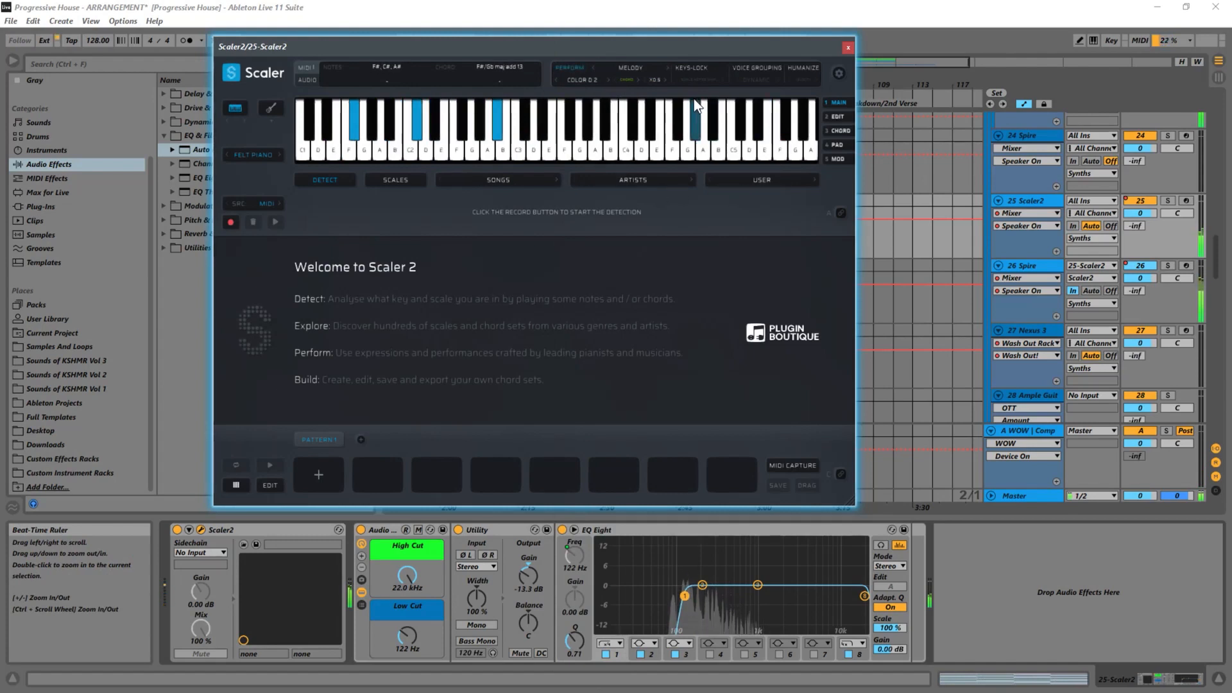
left_click(693, 67)
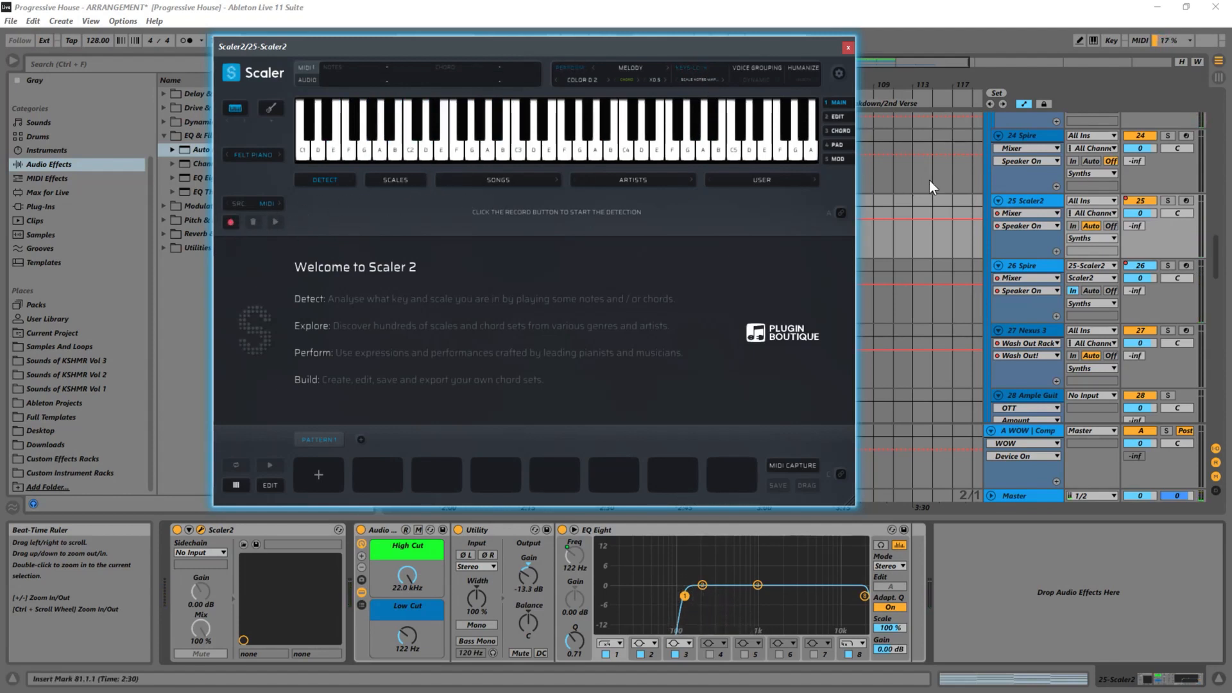
Detect the chords of the 25 Scaler2 track and choose B Major scale from the detected scales
left_click(1046, 201)
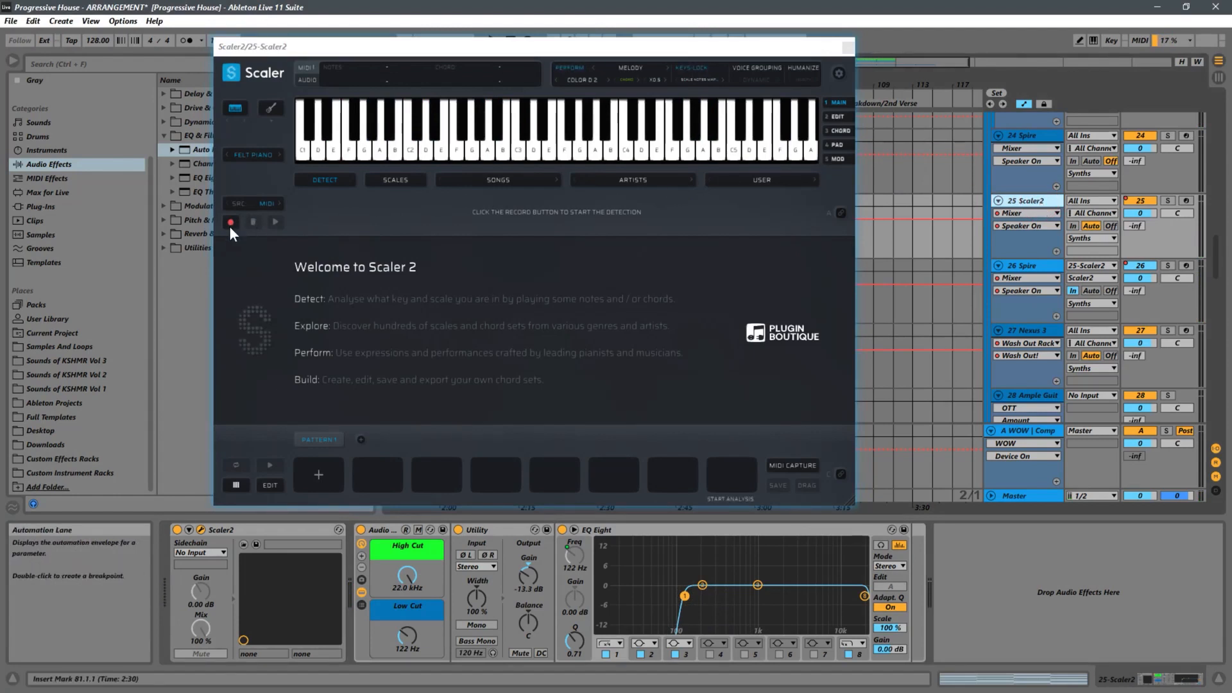
left_click(231, 223)
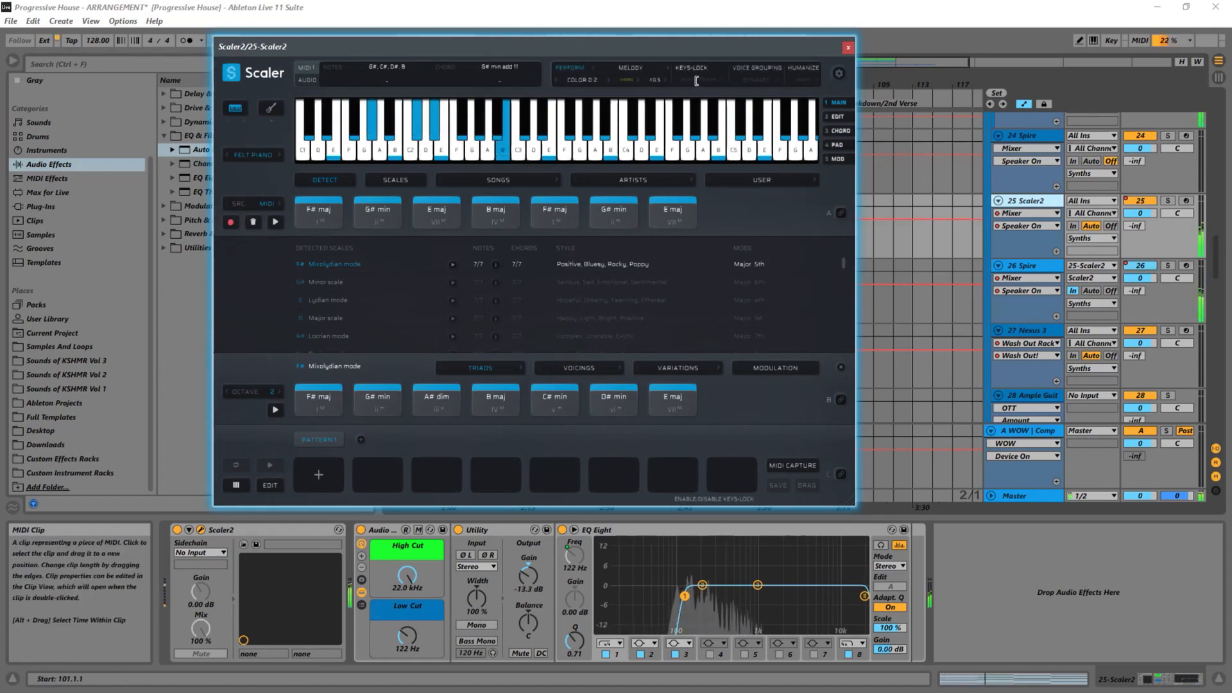
left_click(325, 316)
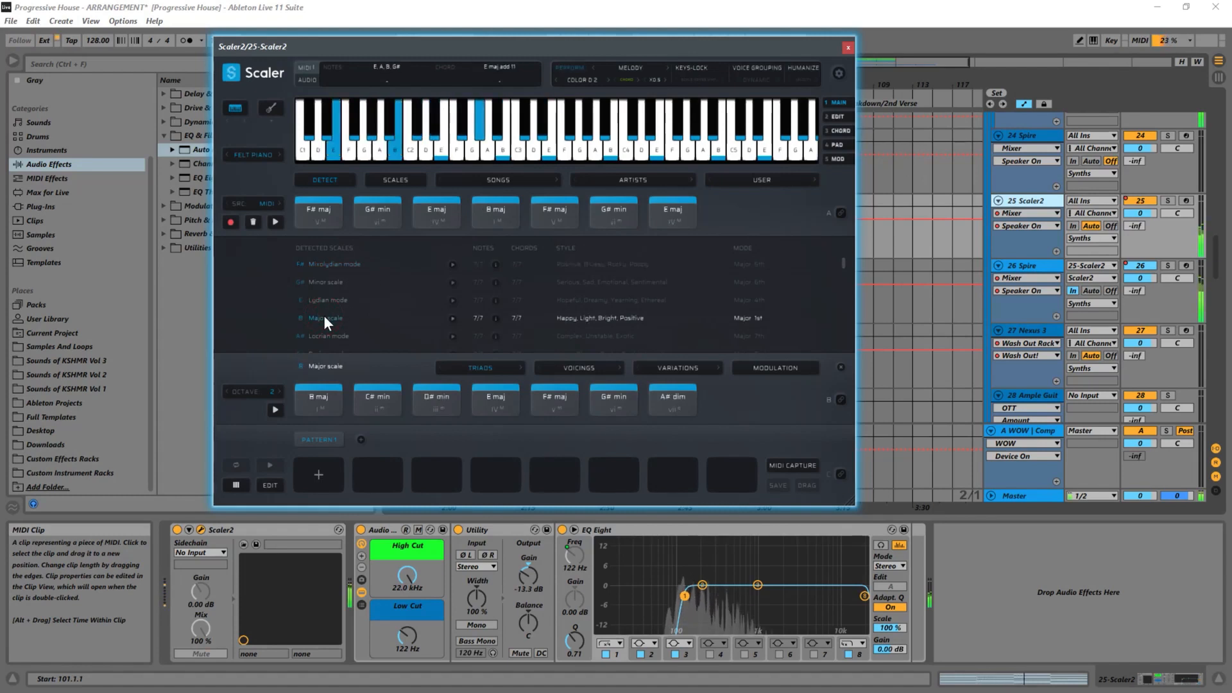
Enable Keys-Lock with Scale Notes Mapped and try a Riff C performance pattern
left_click(697, 79)
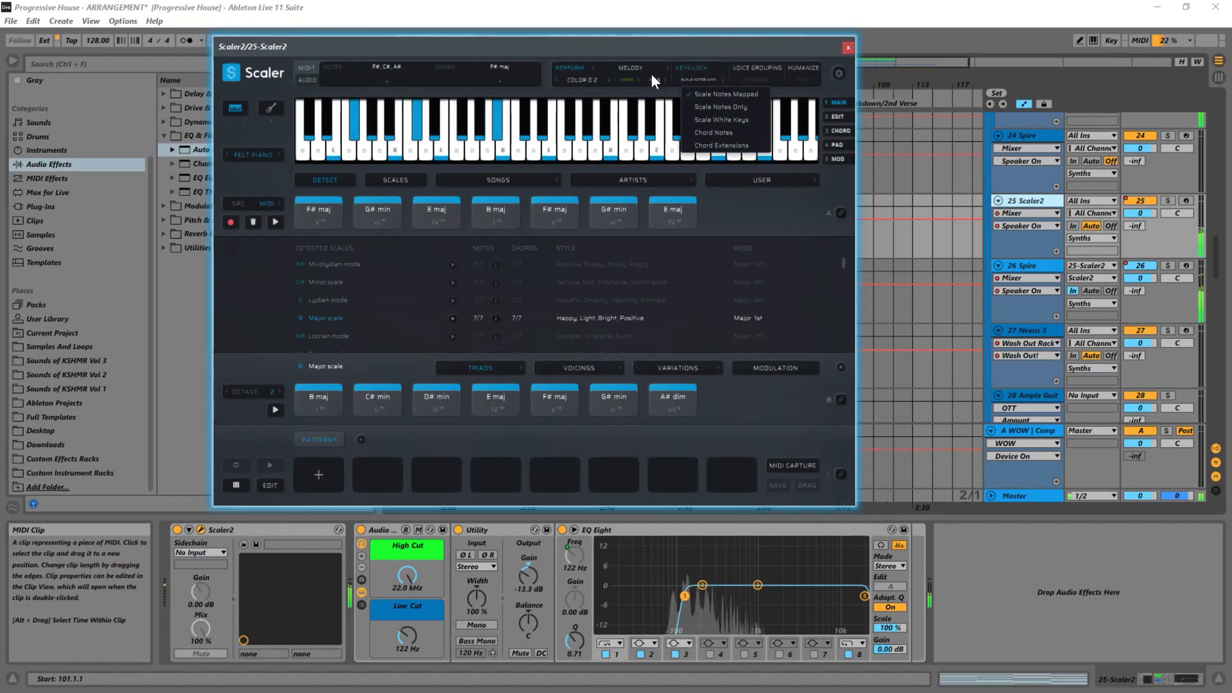
left_click(588, 81)
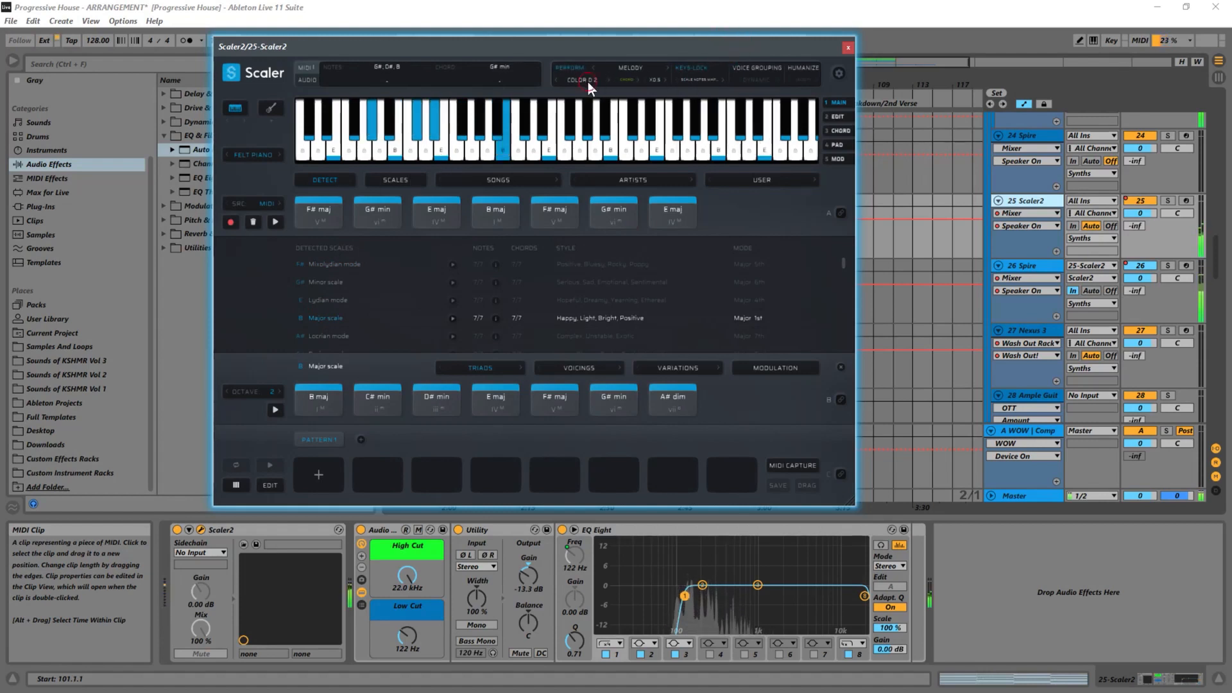
left_click(591, 81)
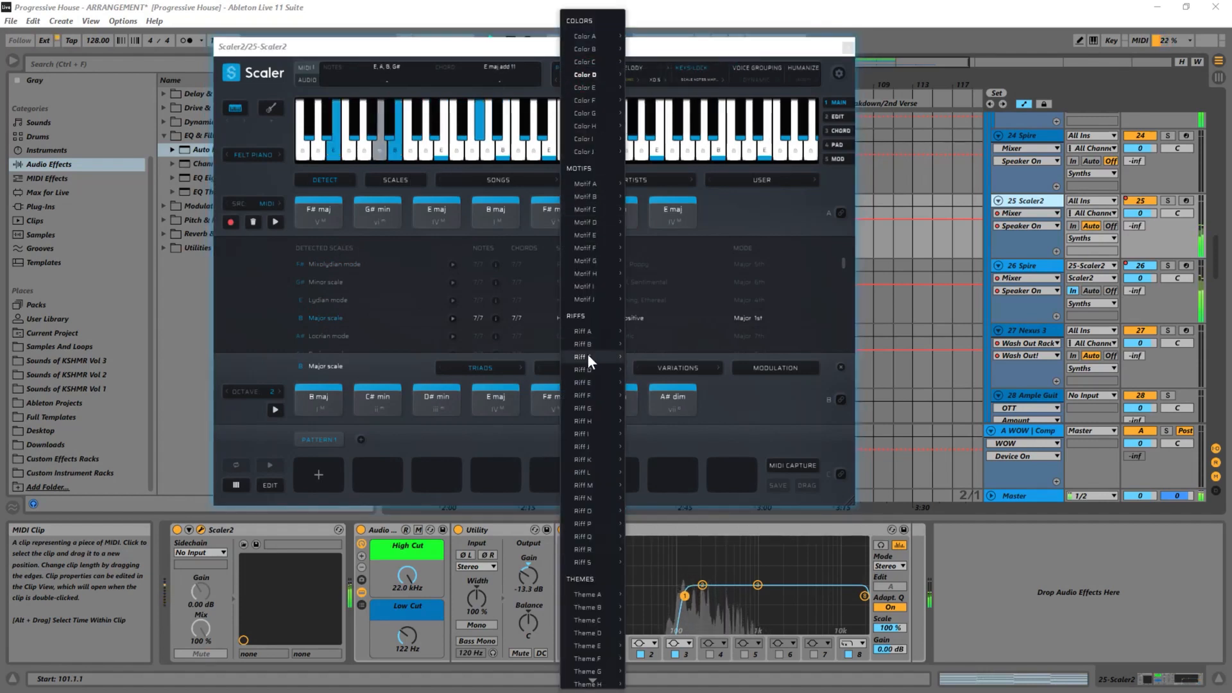
mouse_move(587, 357)
left_click(645, 343)
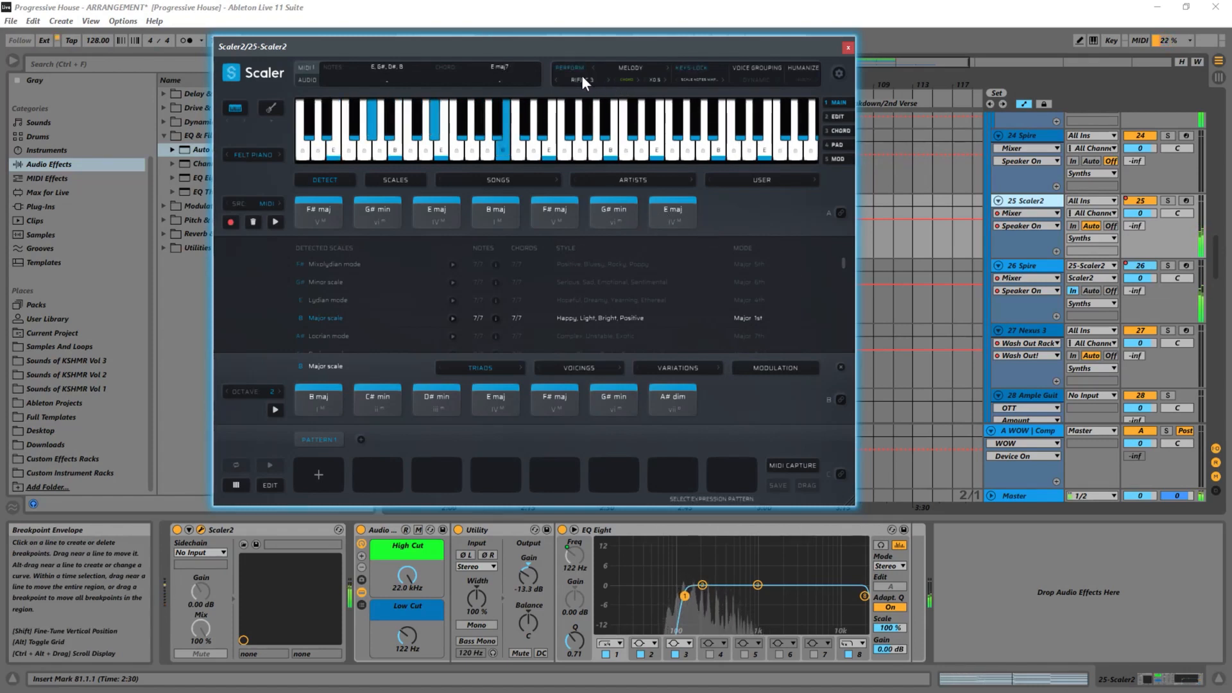
Switch the performance type from Melody to Phrases, choose the Fioritura pattern and set its speed to x1
left_click(618, 67)
left_click(642, 157)
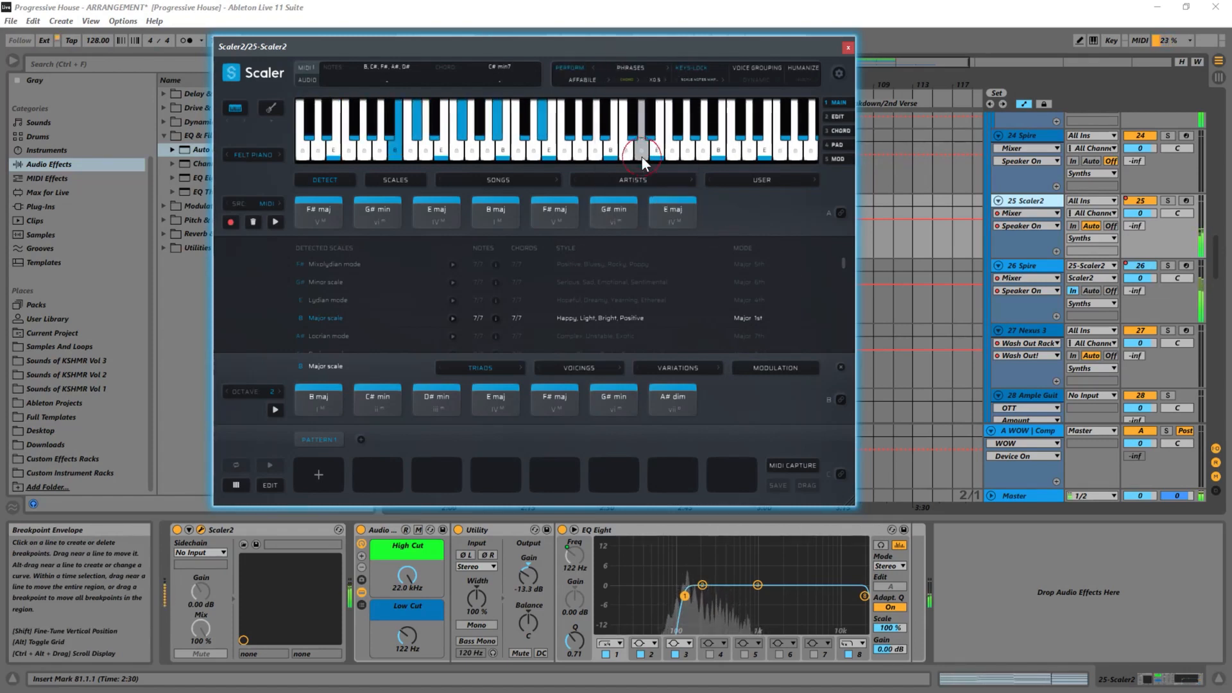
left_click(591, 80)
mouse_move(638, 106)
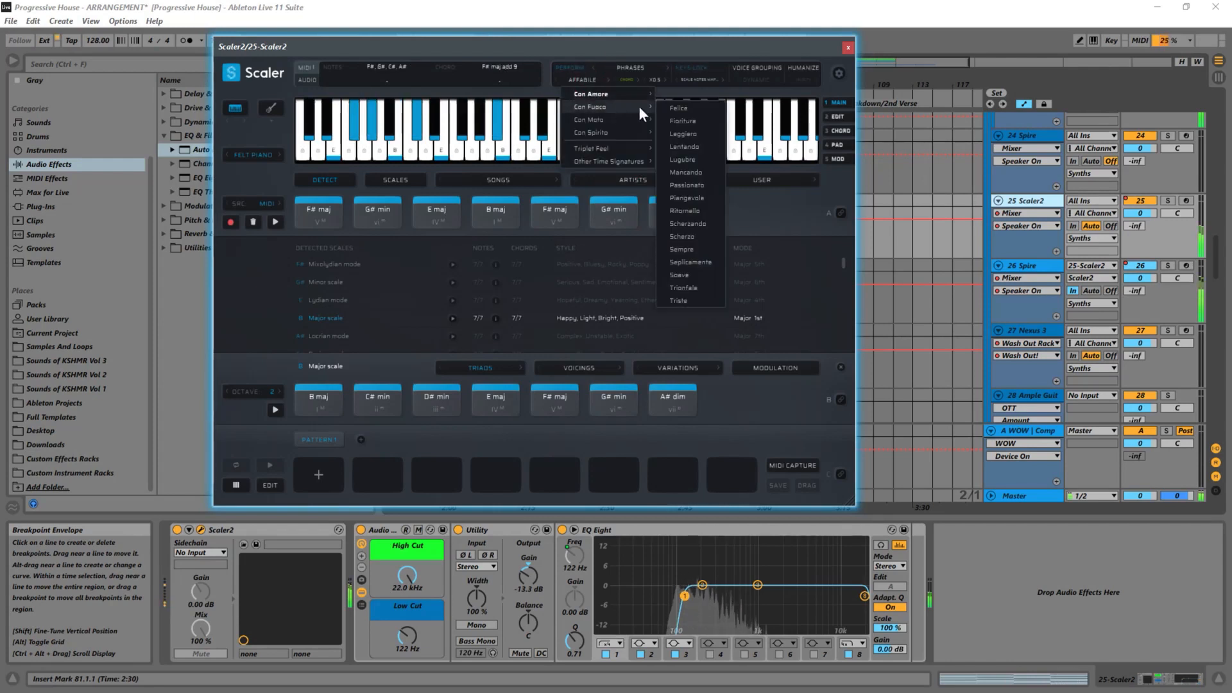
left_click(684, 121)
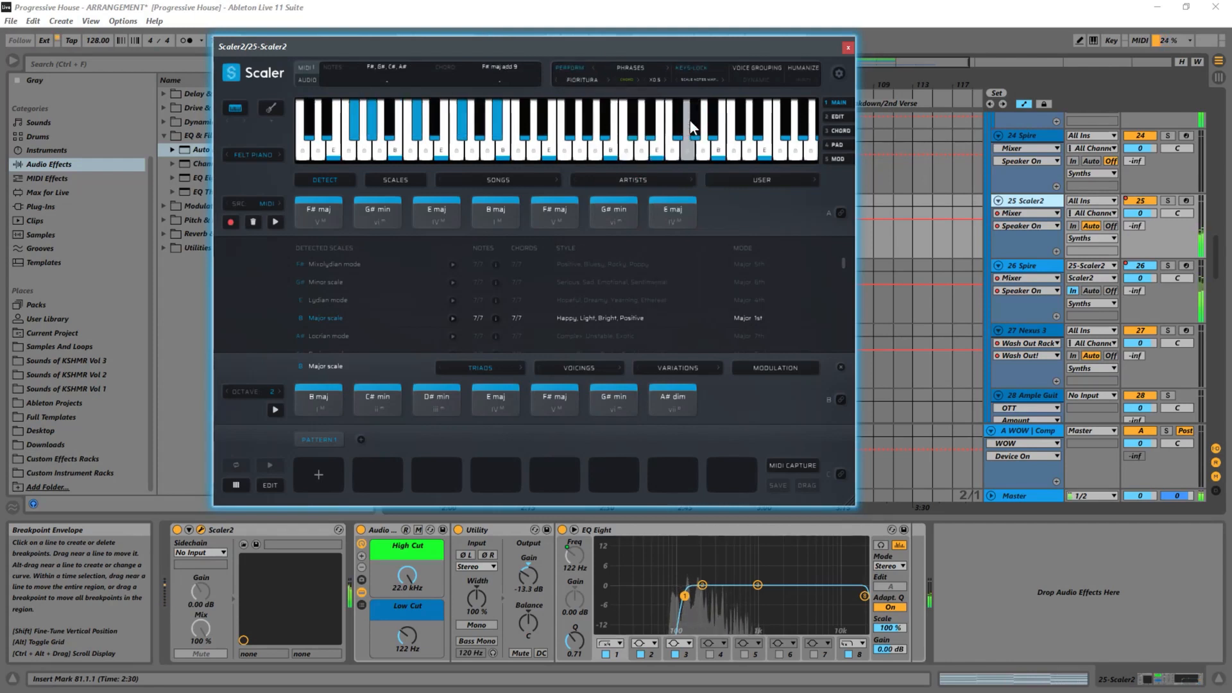
left_click(666, 80)
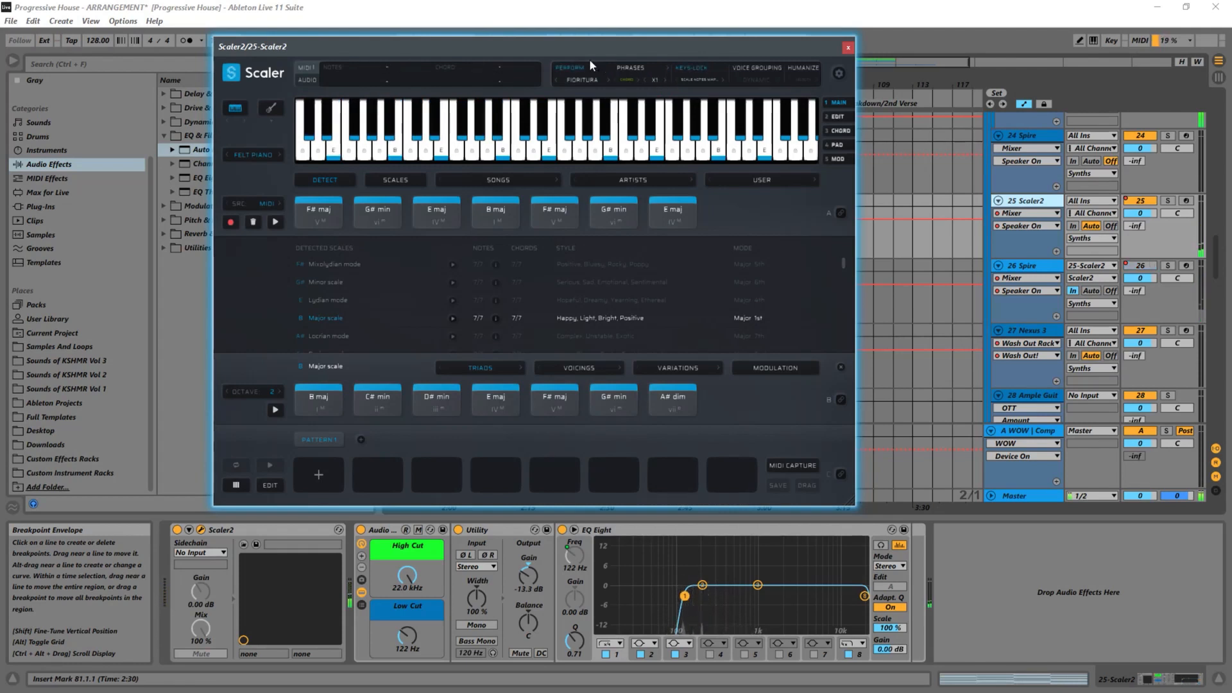
Audition the Leggiero phrase pattern with the arrangement and close the Scaler 2 window
left_click_drag(568, 46, 678, 94)
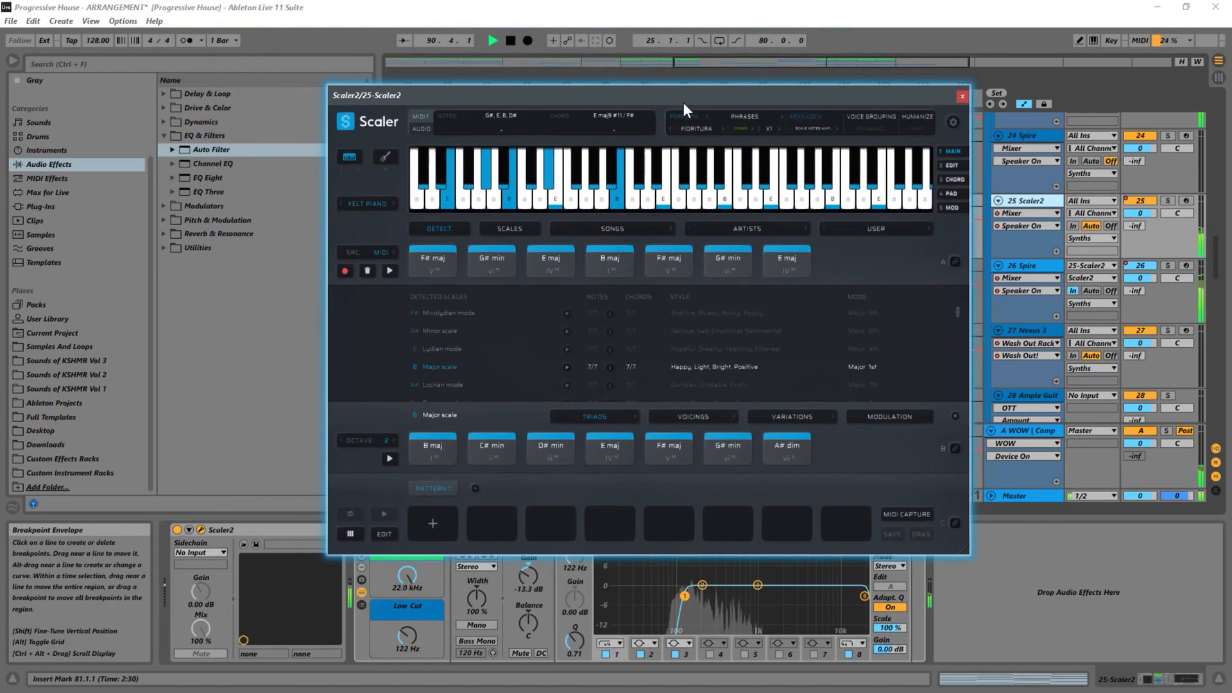
key("space")
left_click(723, 127)
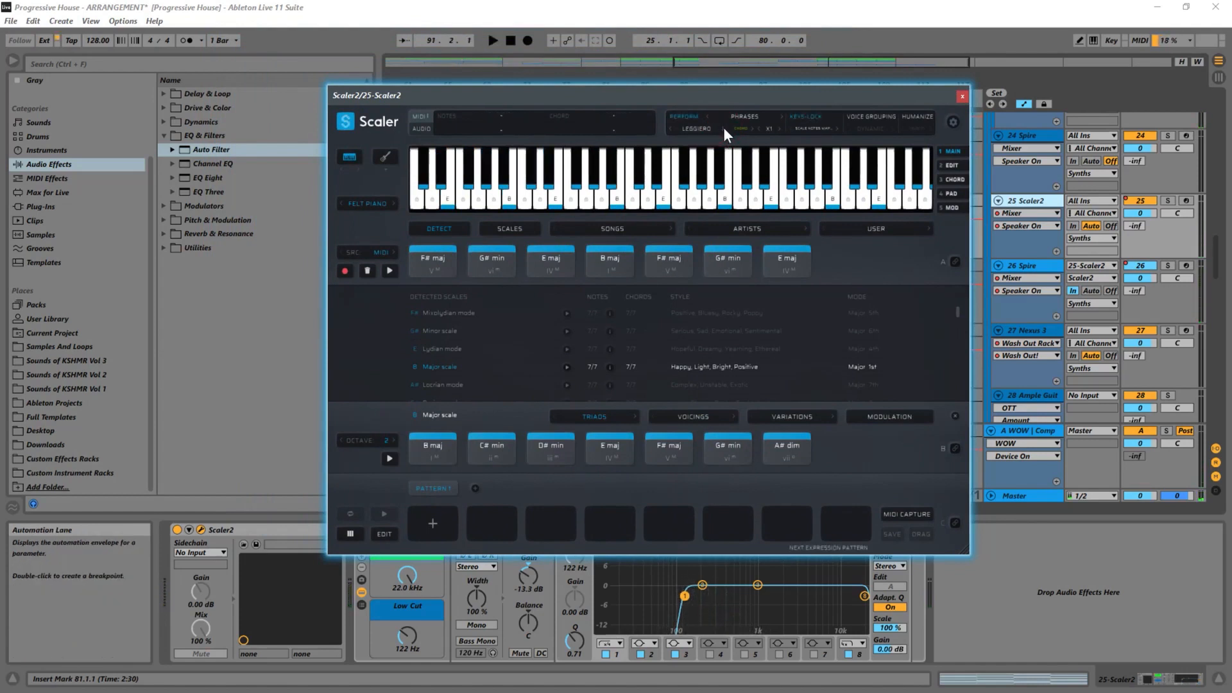
key("space")
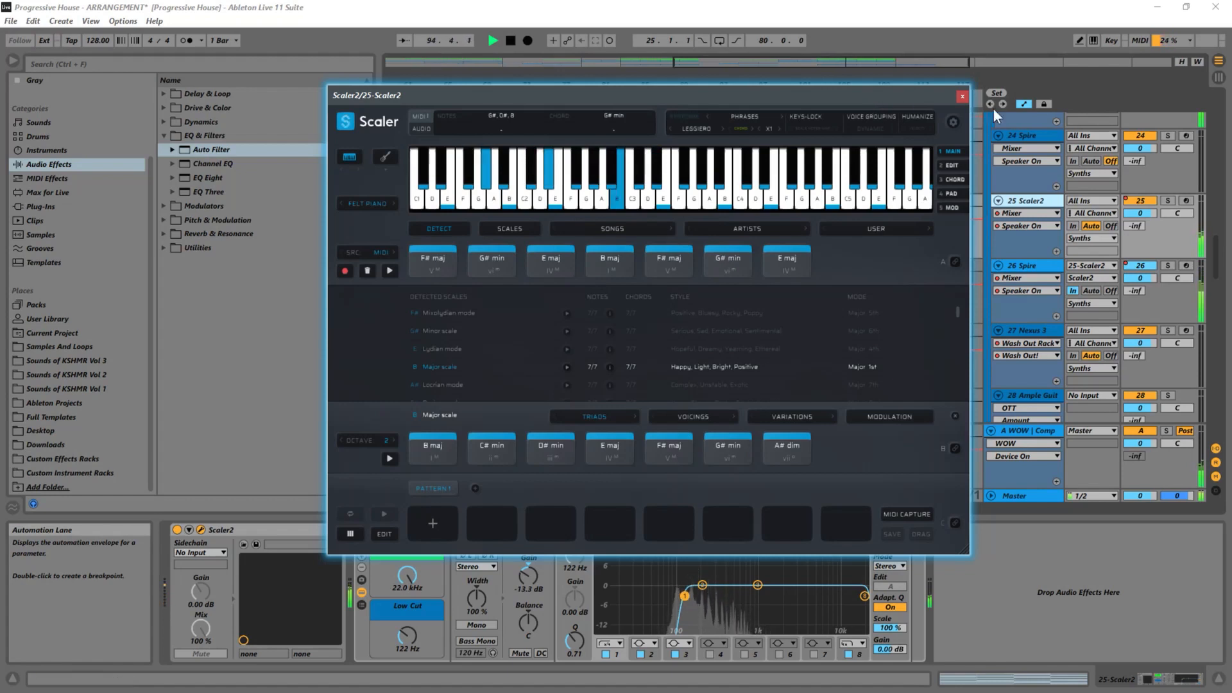
key("space")
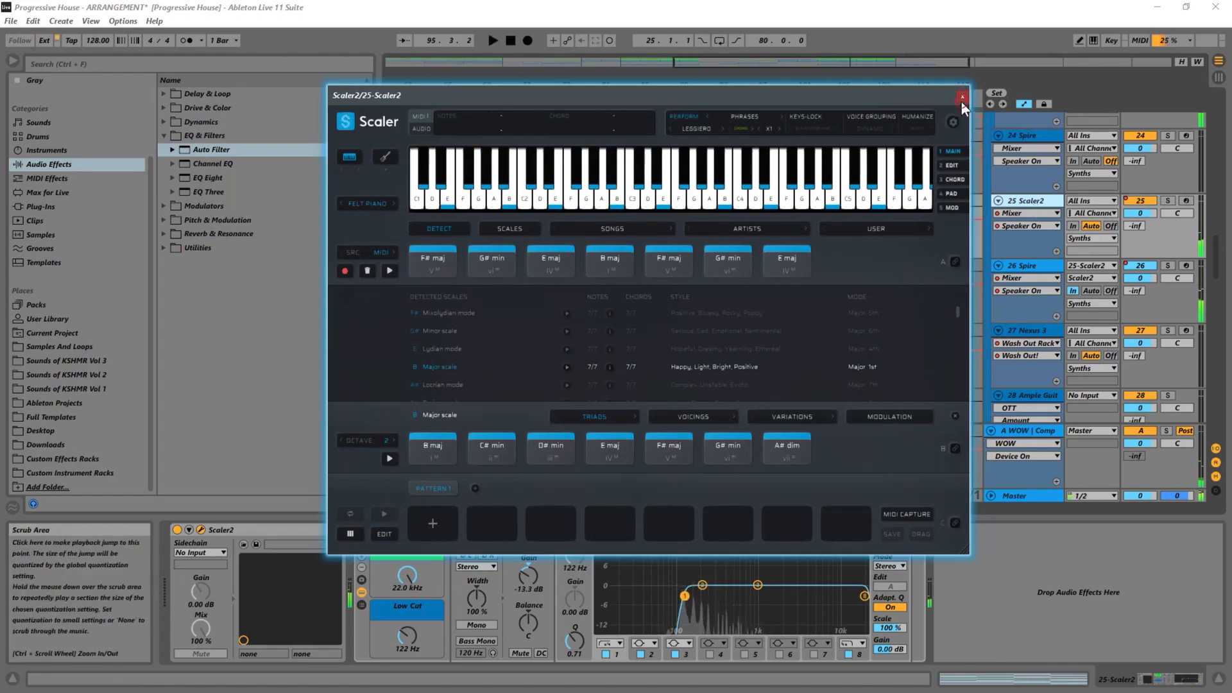
left_click(962, 97)
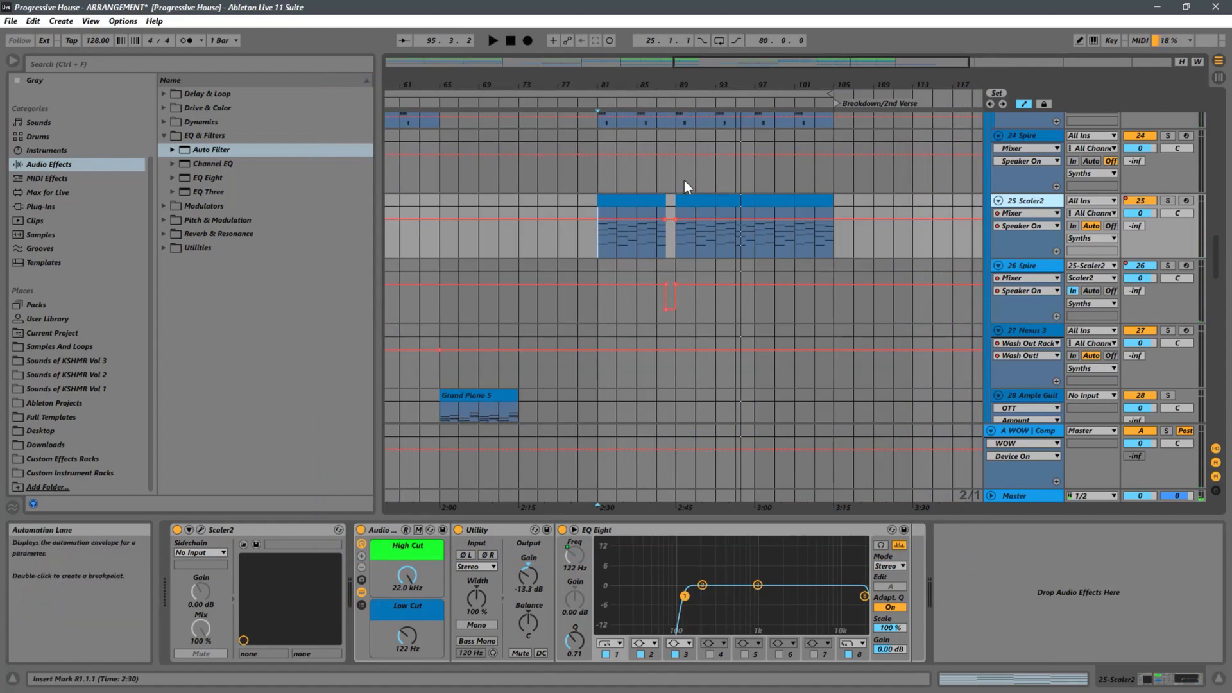
Transpose all notes of the 25 Scaler2 clip starting at bar 89 up one octave and play it back
left_click(692, 199)
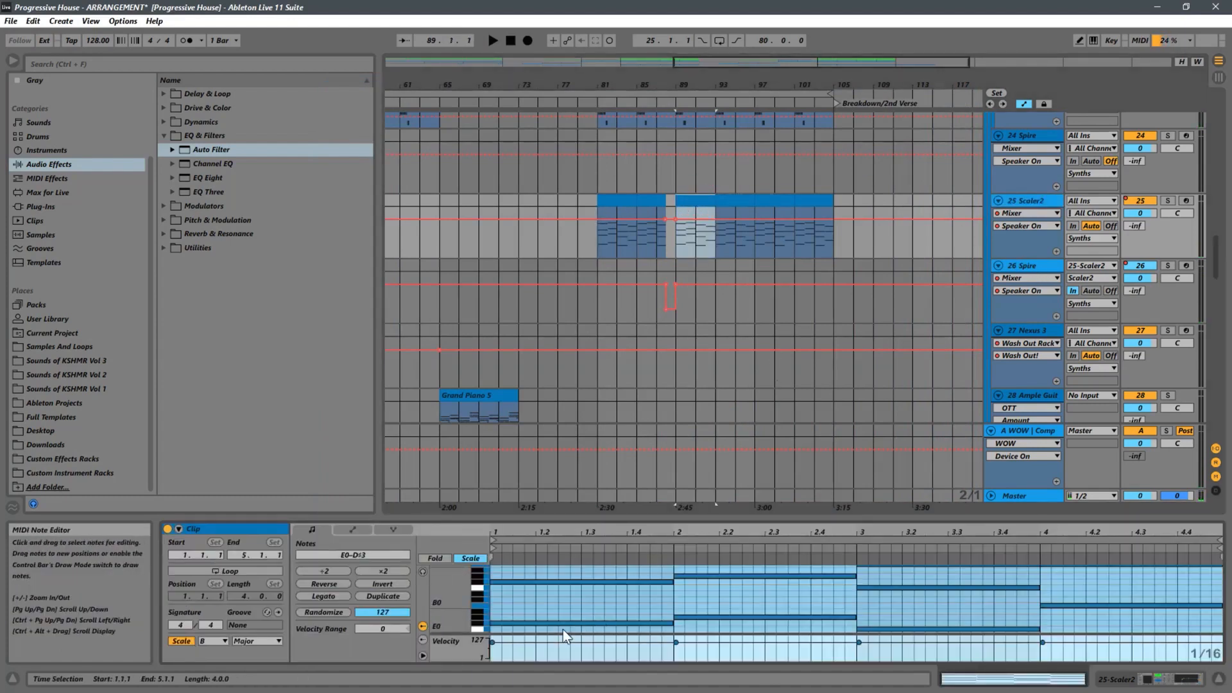
left_click(599, 606)
key("ctrl+a")
key("shift+Up")
key("space")
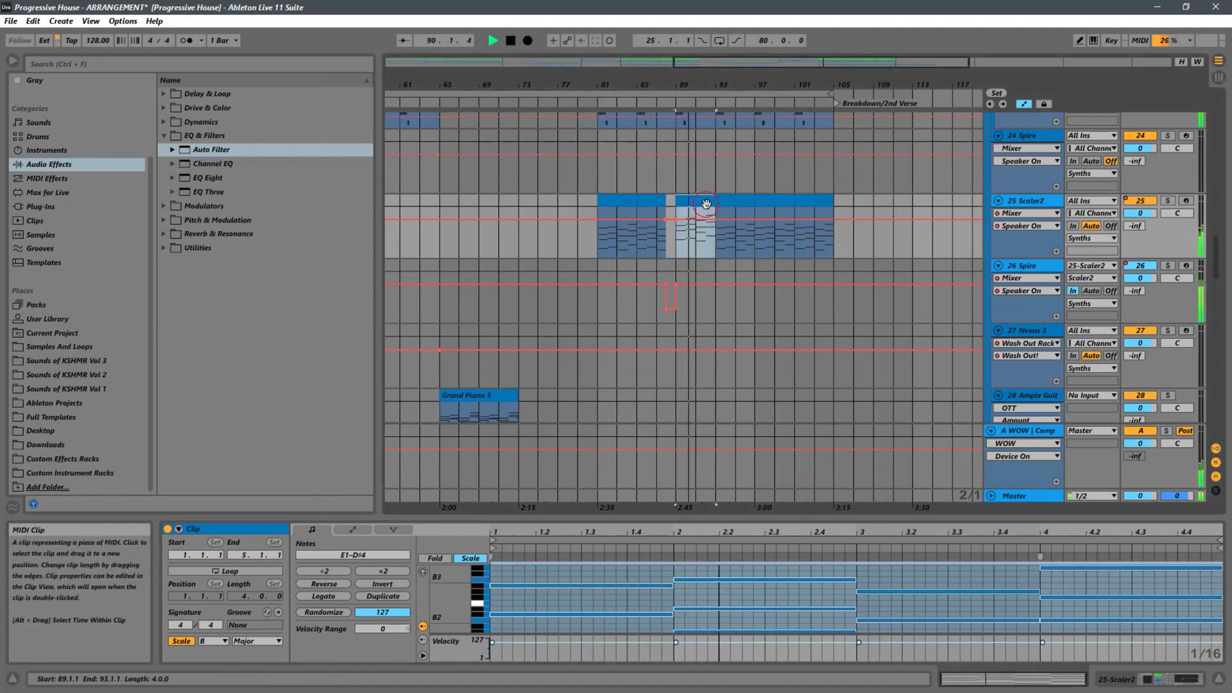
Duplicate the transposed Scaler2 clip three times up to bar 105 and return the insert marker to bar 81
key("ctrl+d")
key("ctrl+d")
key("ctrl+d")
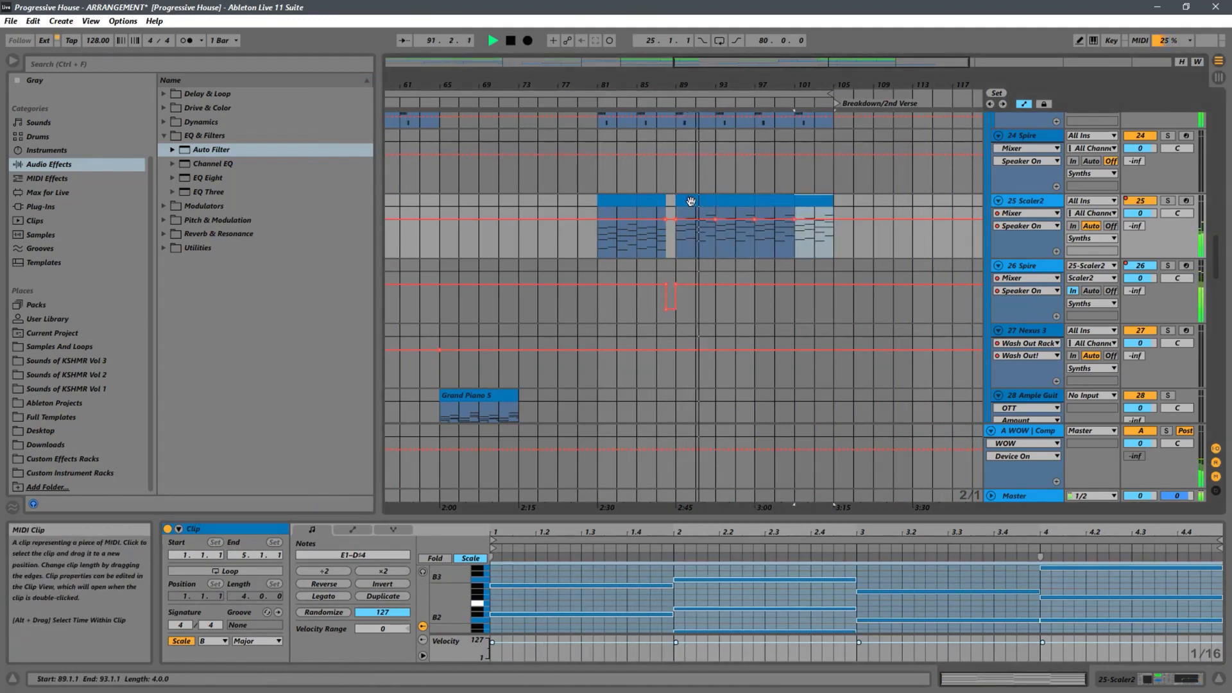
left_click(691, 200)
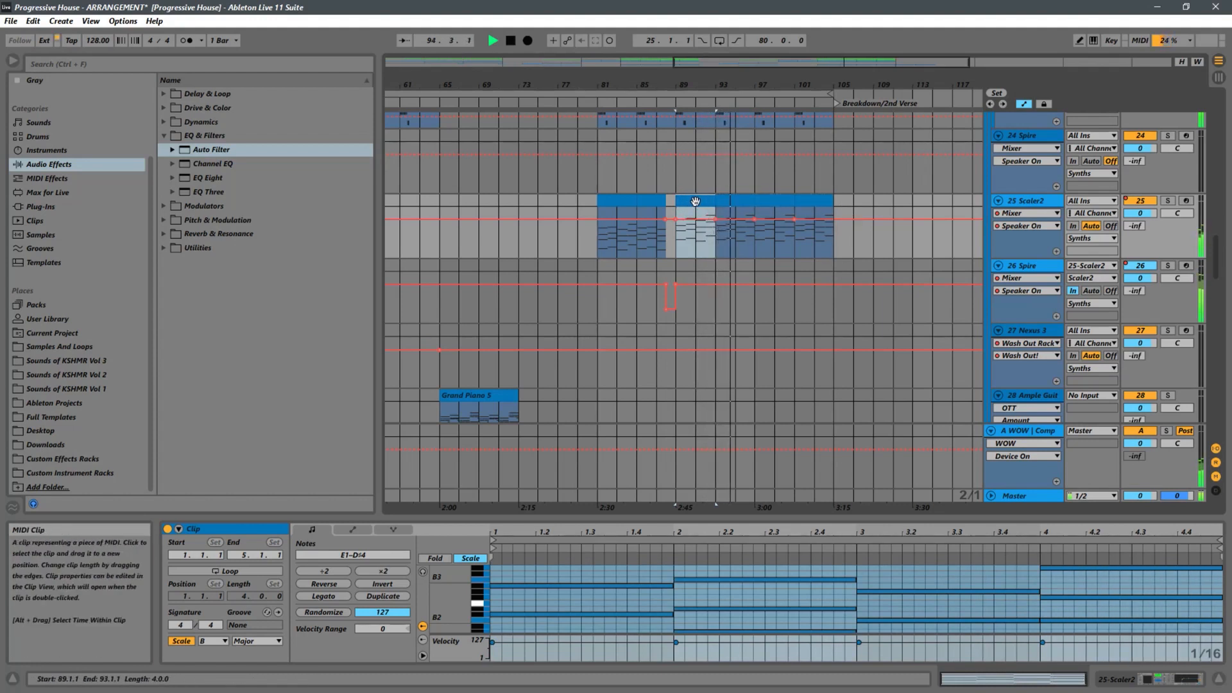
left_click(600, 248)
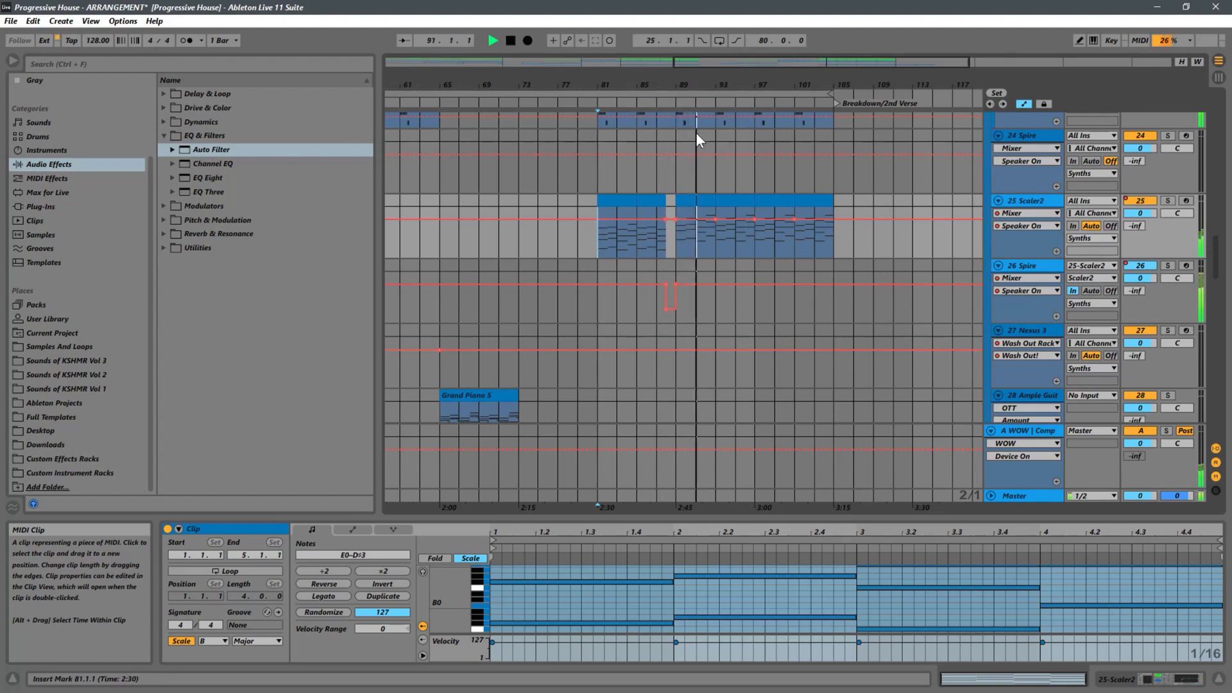
Put the 25 Scaler2 track's Speaker On automation in its own lane and toggle the track activator
left_click(1056, 251)
left_click(884, 286)
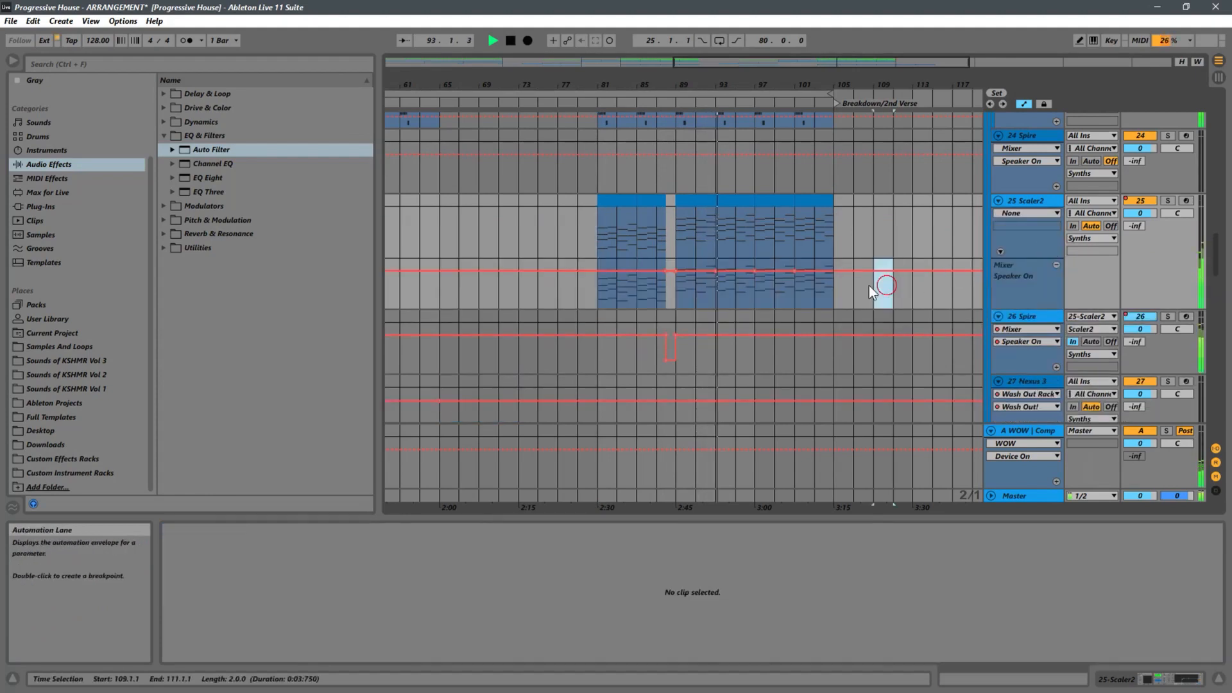
left_click_drag(869, 287, 626, 277)
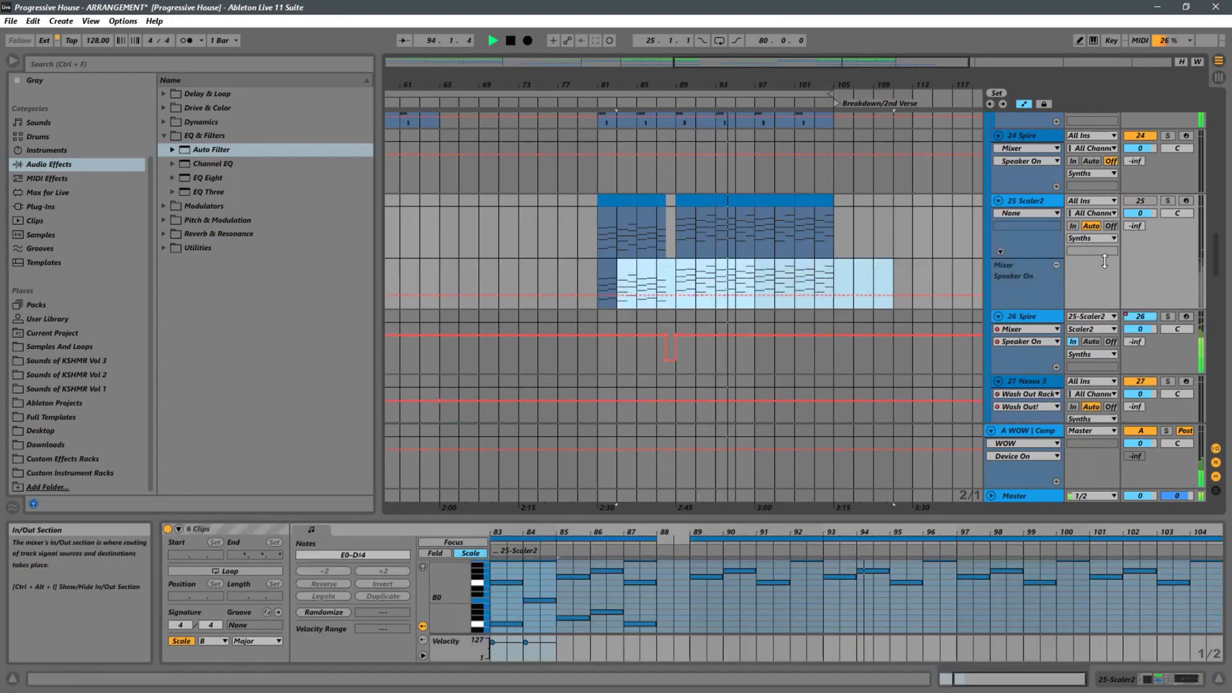
left_click(1140, 201)
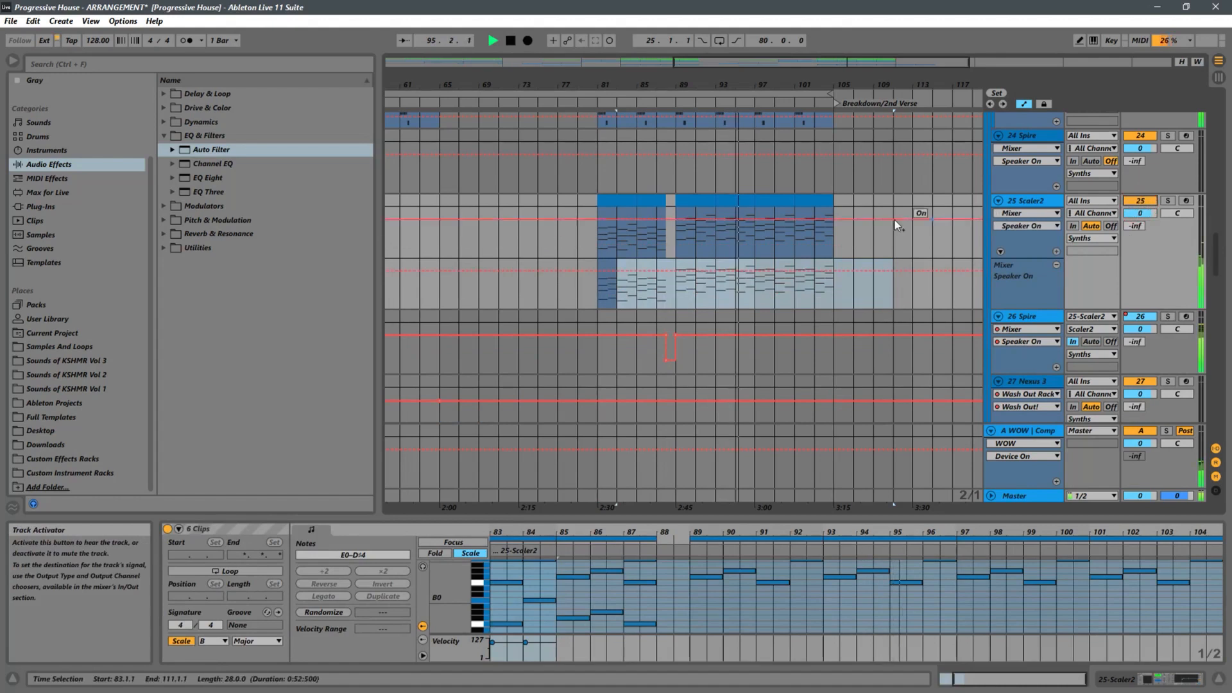
Set the 25 Scaler2 track's Utility gain to -17.8 dB and restart playback from bar 81
left_click(1038, 203)
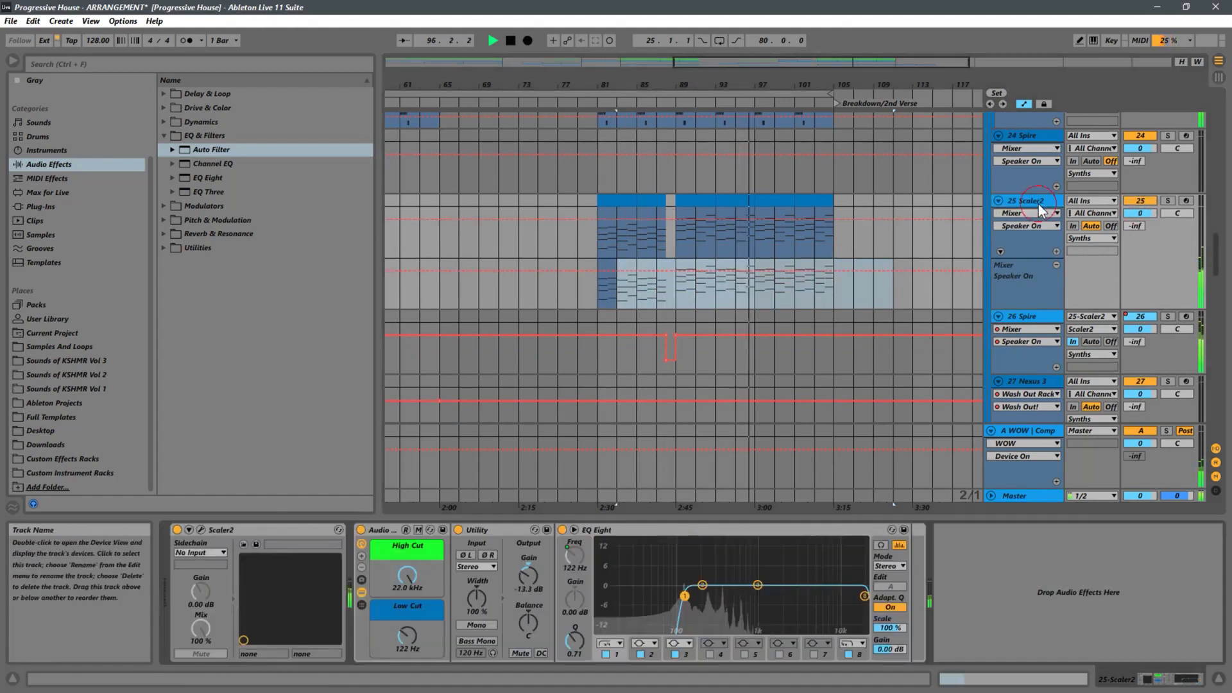
left_click(526, 577)
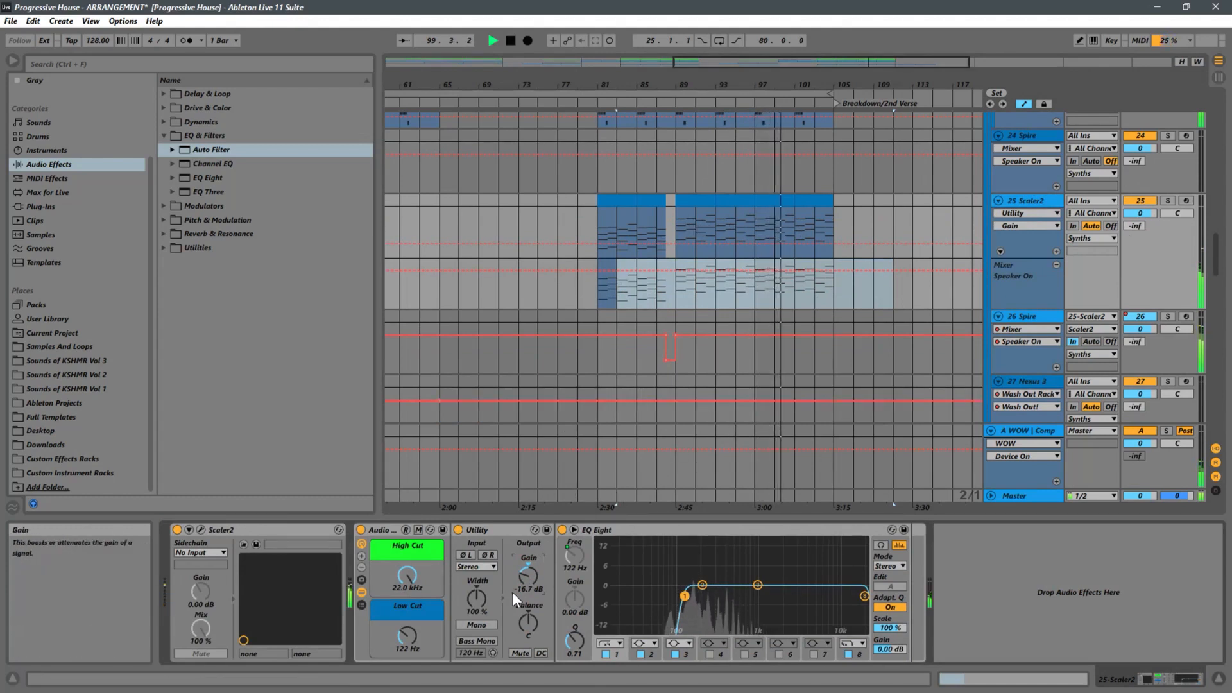
scroll(525, 577, "down", 3)
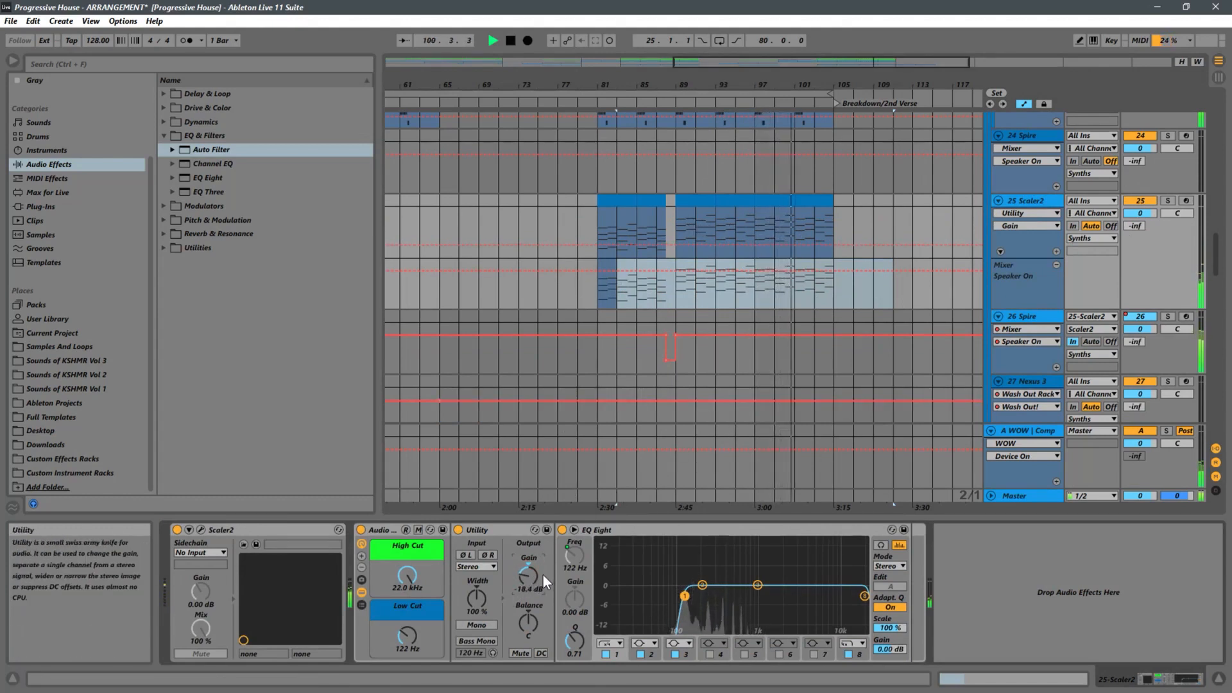
left_click_drag(526, 576, 527, 572)
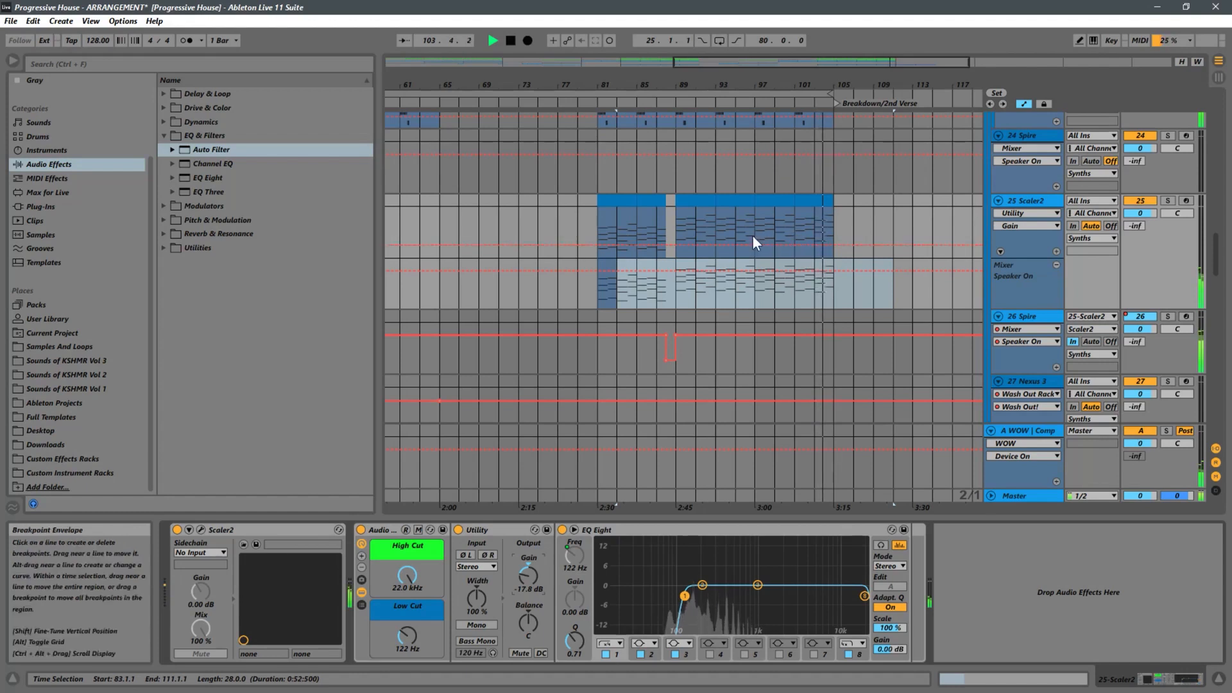
left_click(599, 226)
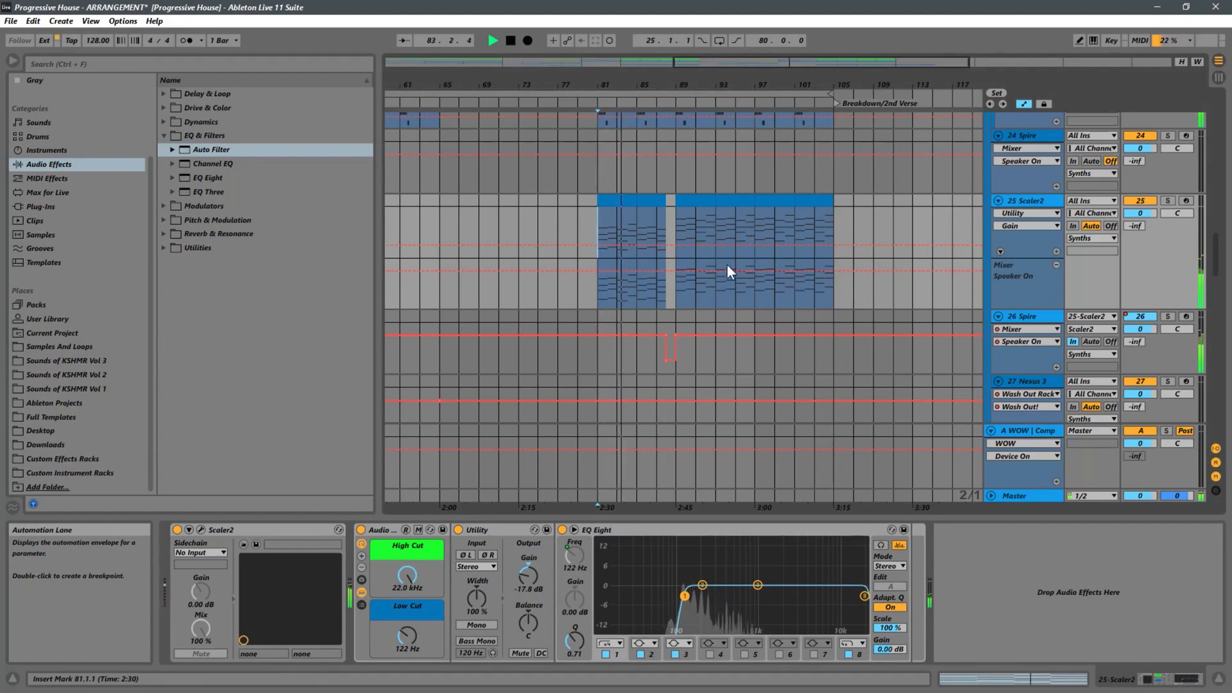
Open the Spire synth on track 26 and step through its presets during playback to PL Connector
left_click(1031, 317)
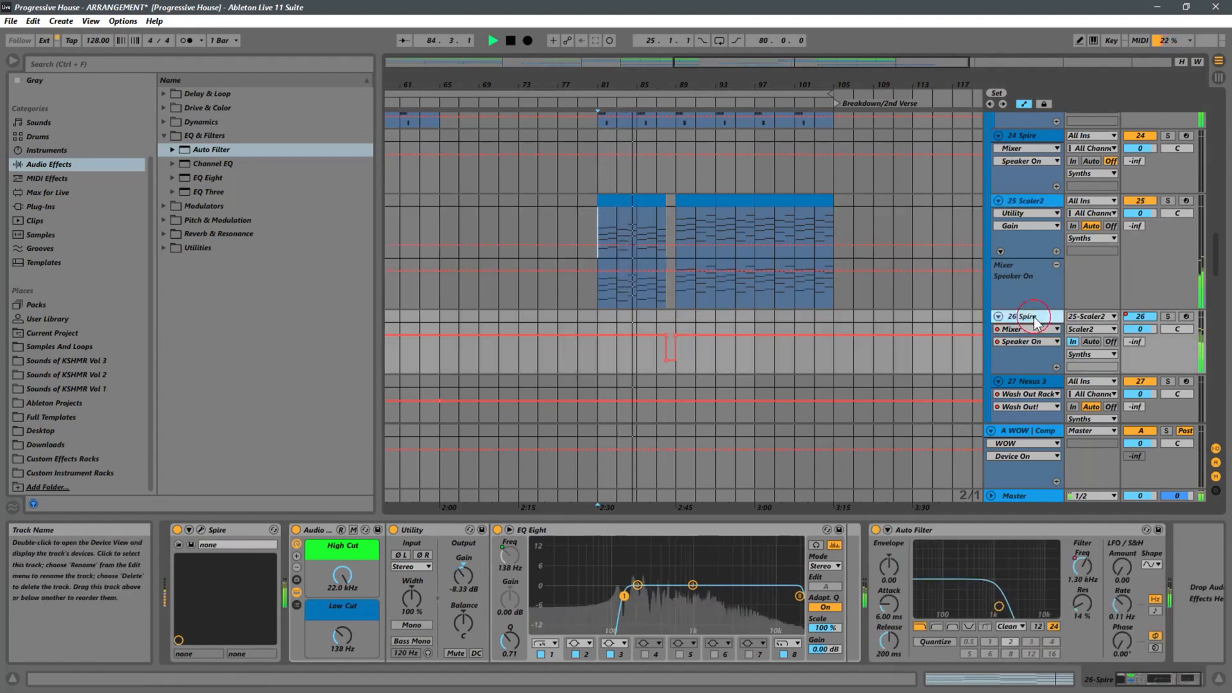
left_click(202, 530)
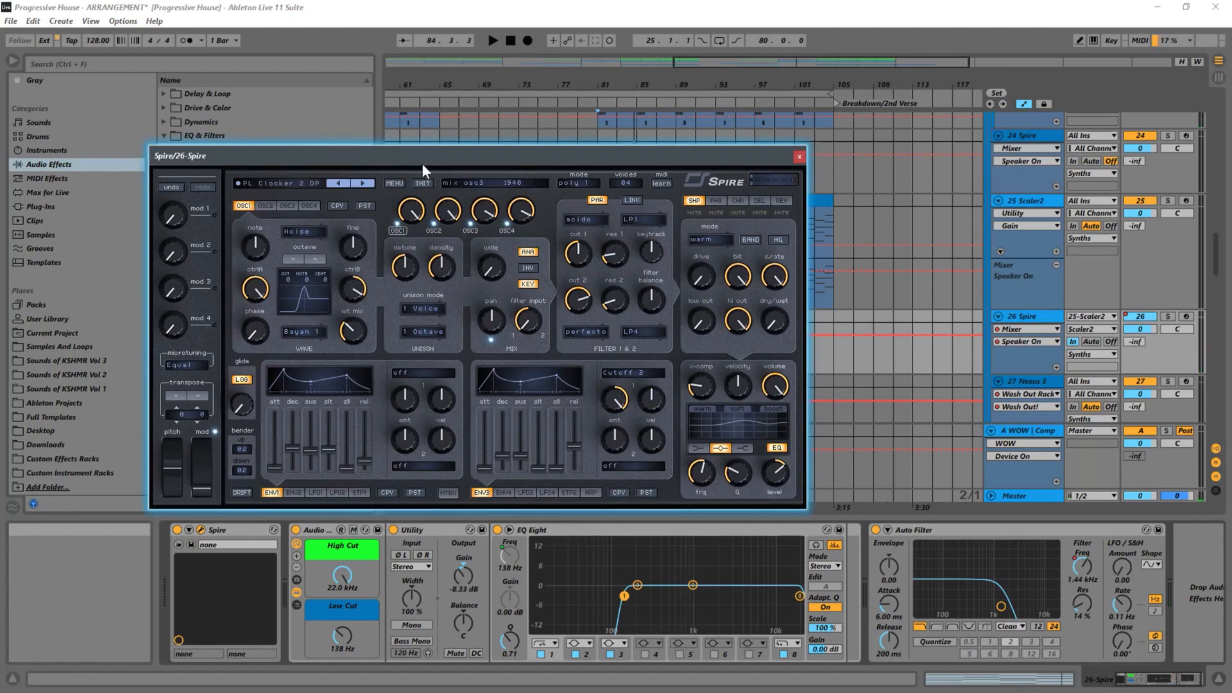
left_click_drag(477, 160, 611, 140)
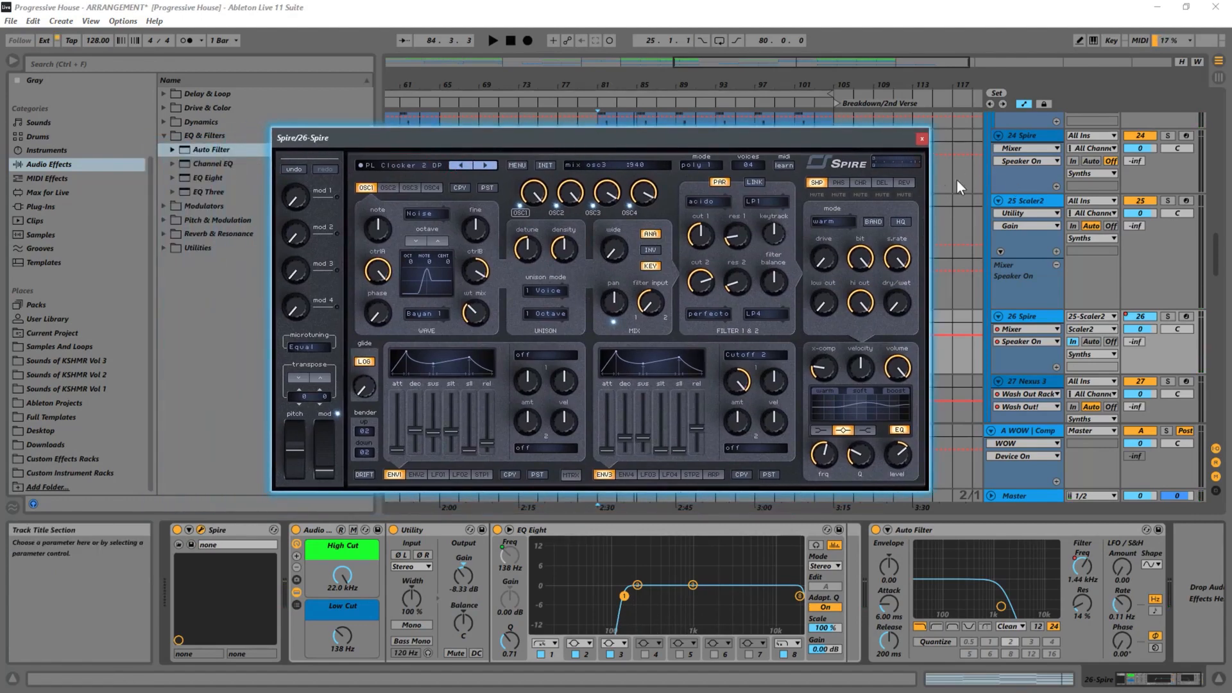
left_click(491, 167)
key("space")
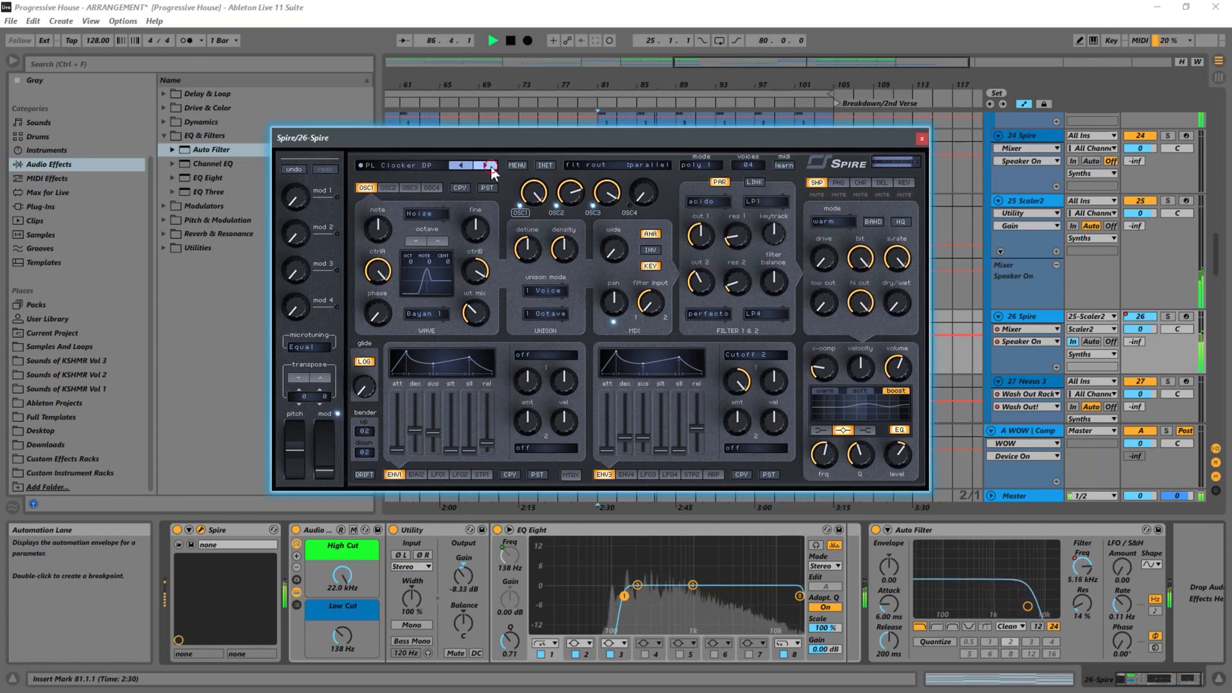
left_click(491, 166)
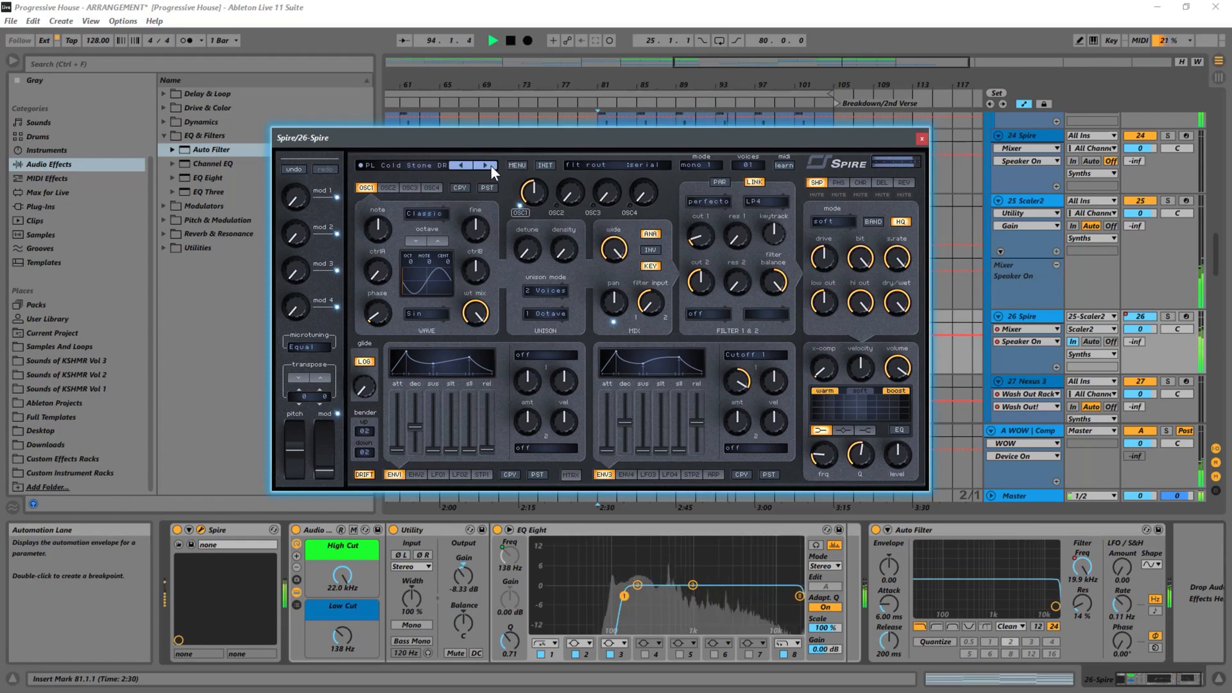
left_click(490, 164)
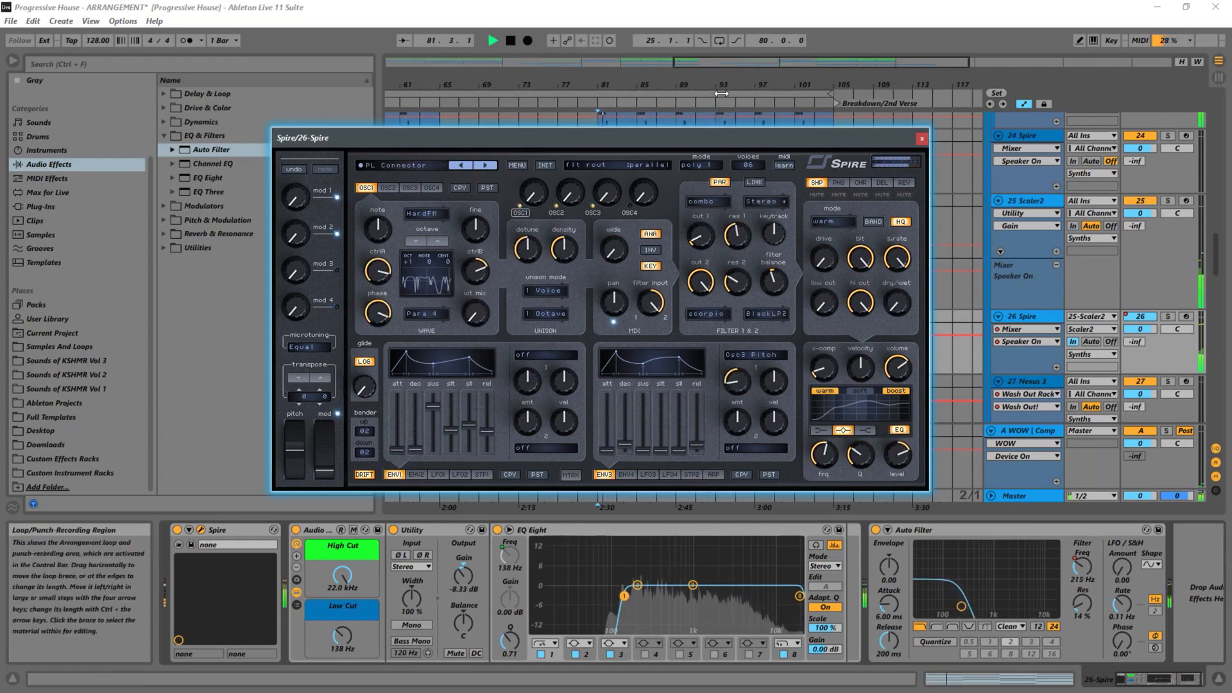
Set the 26 Spire track's Utility gain to -12.2 dB while playing from bar 89, and close the Spire window
left_click_drag(703, 133, 610, 95)
left_click(674, 291)
key("space")
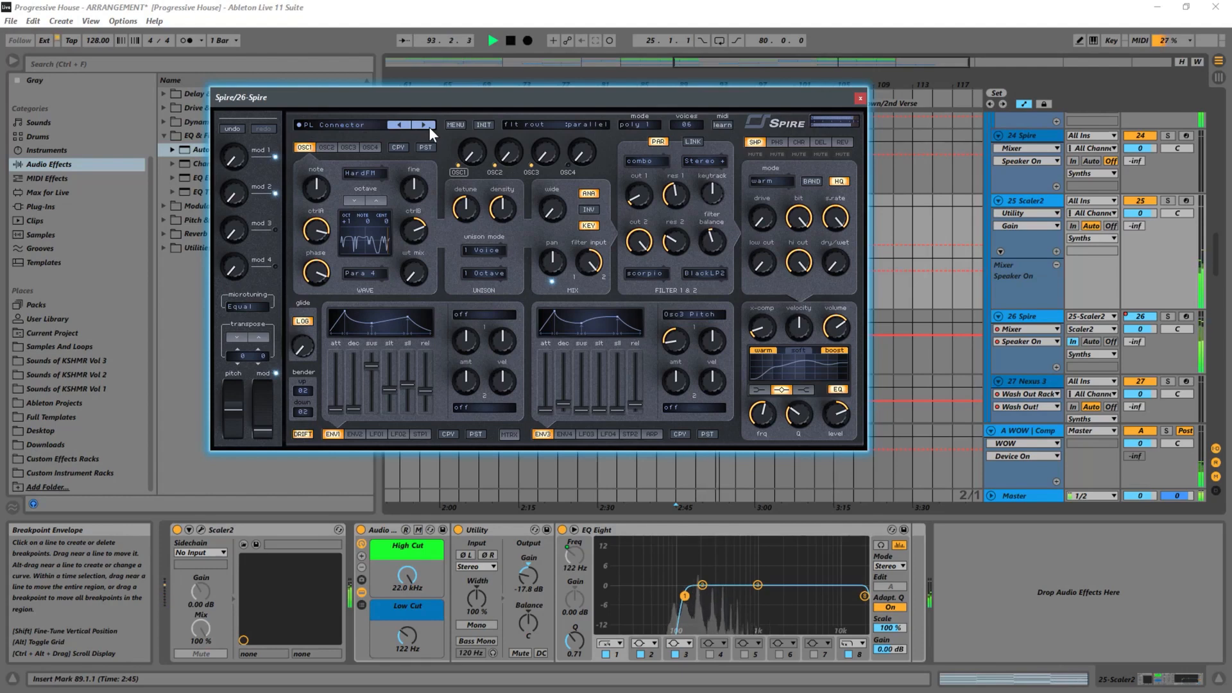
left_click(1030, 313)
left_click(461, 579)
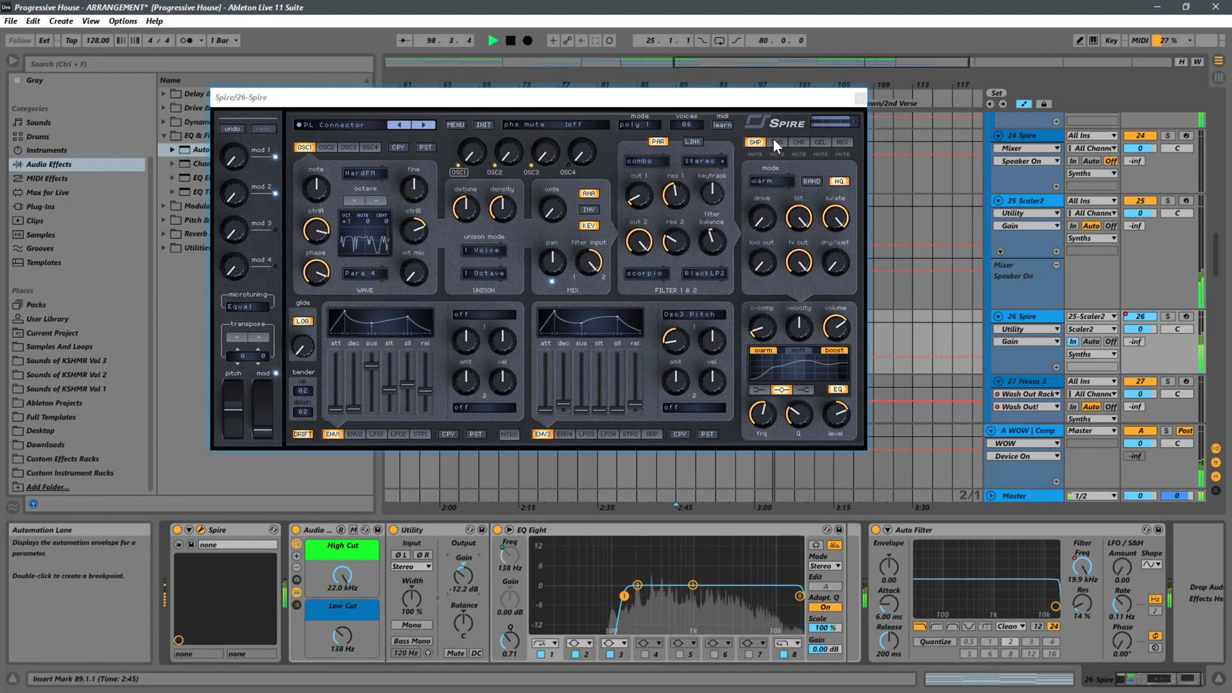
left_click(860, 99)
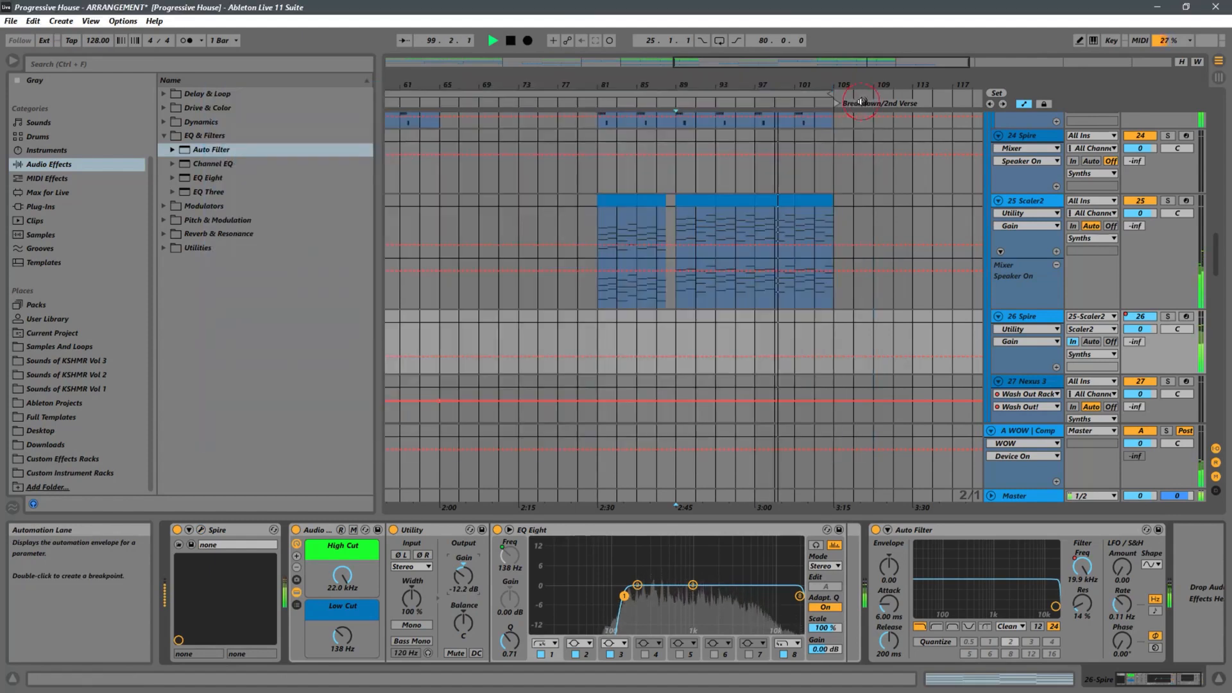
Play the arrangement from bar 81 to check the rebalanced Scaler2 and Spire parts
left_click(598, 225)
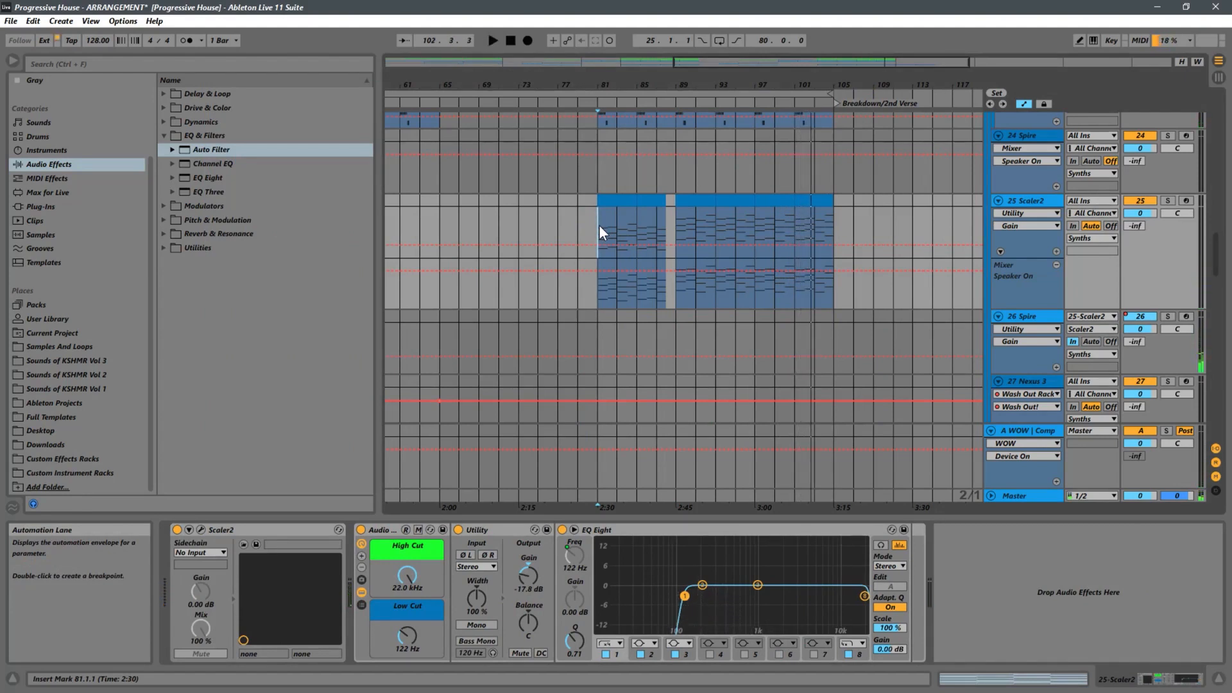
key("space")
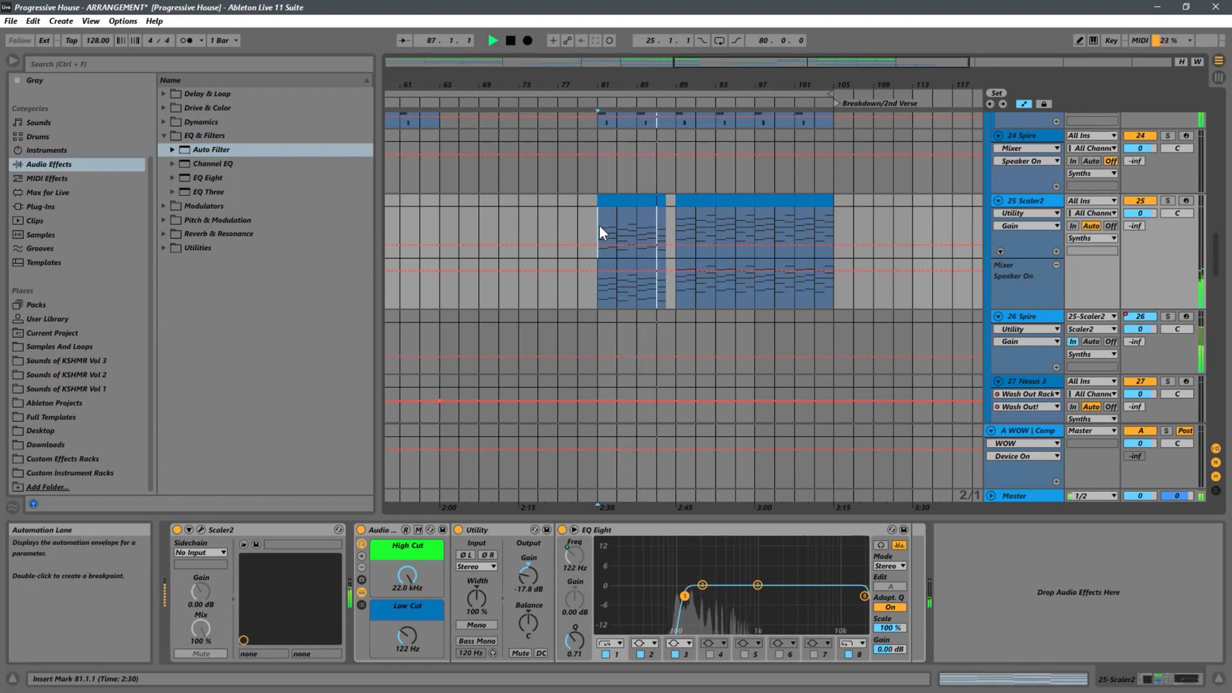
key("space")
Copy the 25 Scaler2 clip at bar 89 onto bar 81 and duplicate it to bar 85
left_click(697, 204)
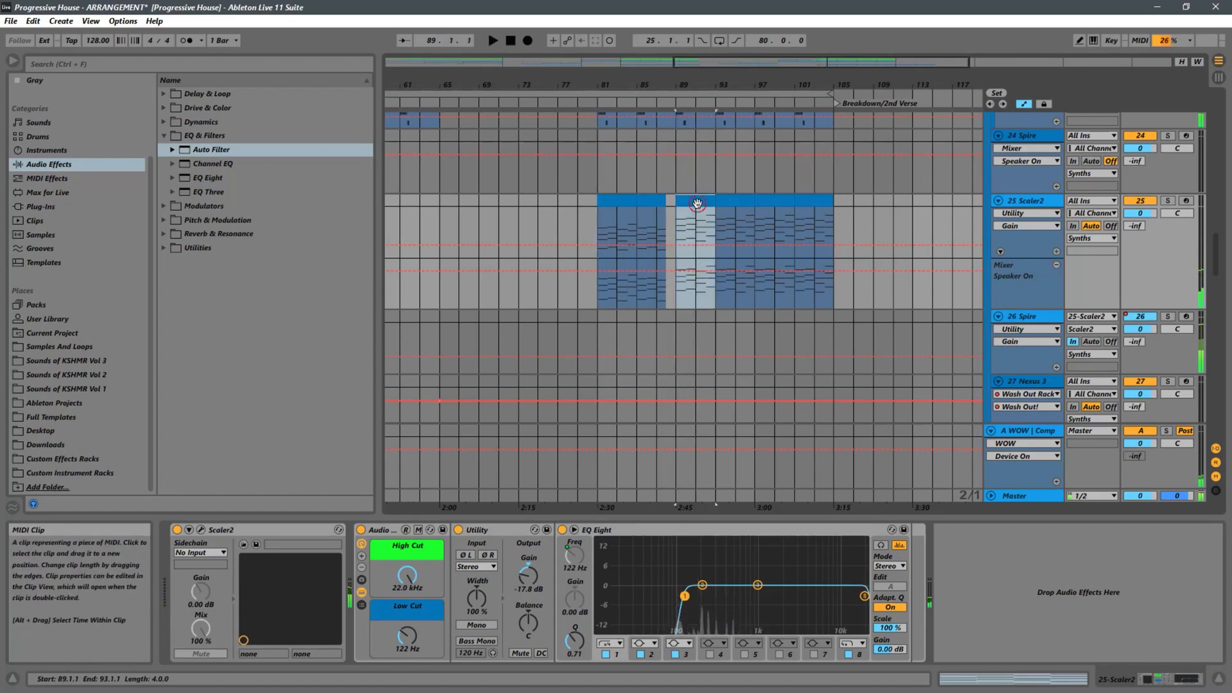
left_click_drag(691, 204, 622, 207)
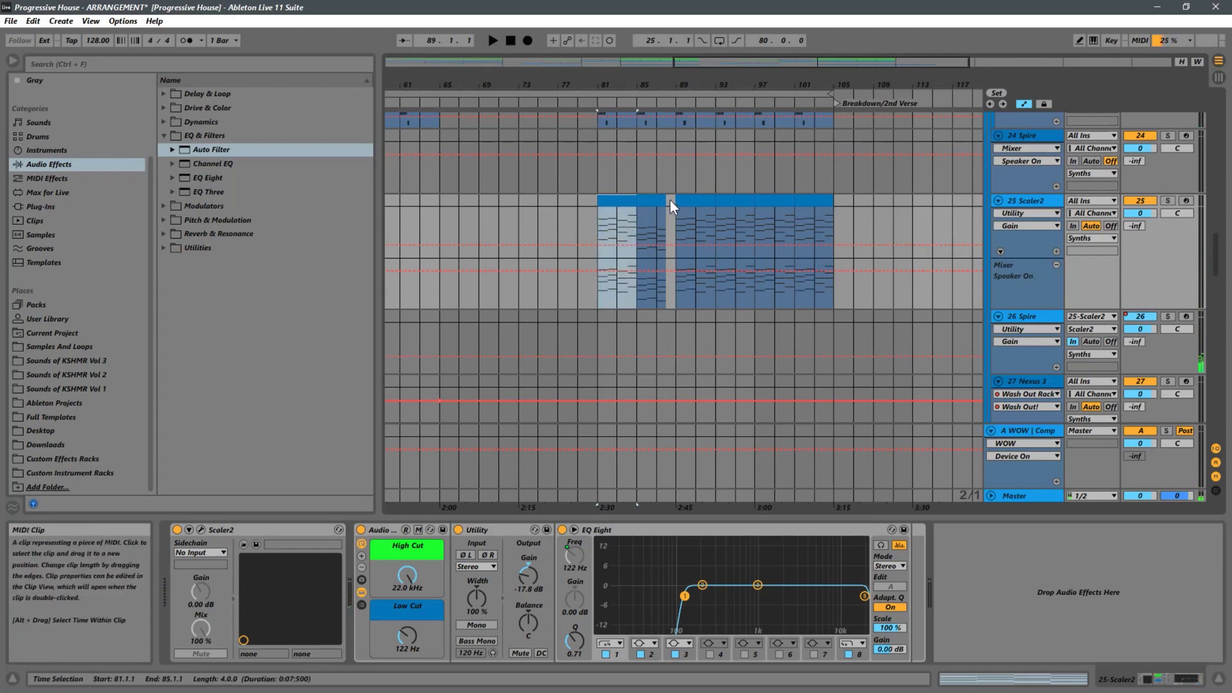
key("ctrl+d")
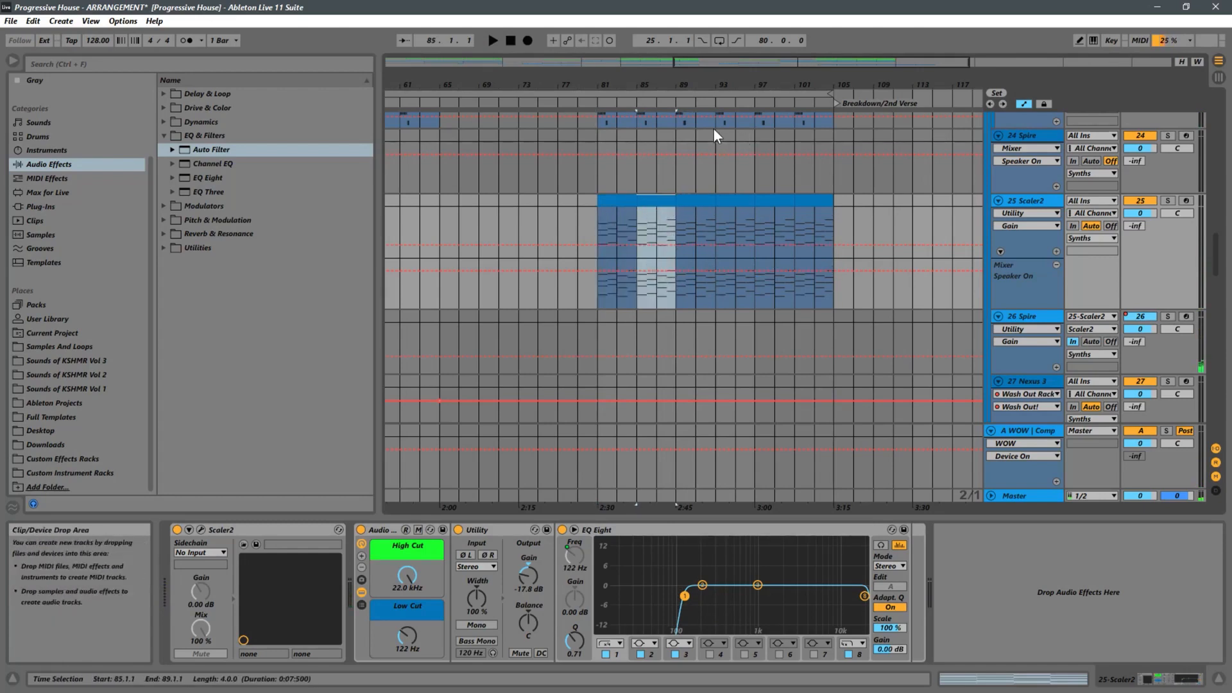
Play from bar 81 and shorten the Scaler2 clip at bar 85 so it ends at bar 88
left_click(595, 213)
key("space")
left_click_drag(661, 81, 685, 154)
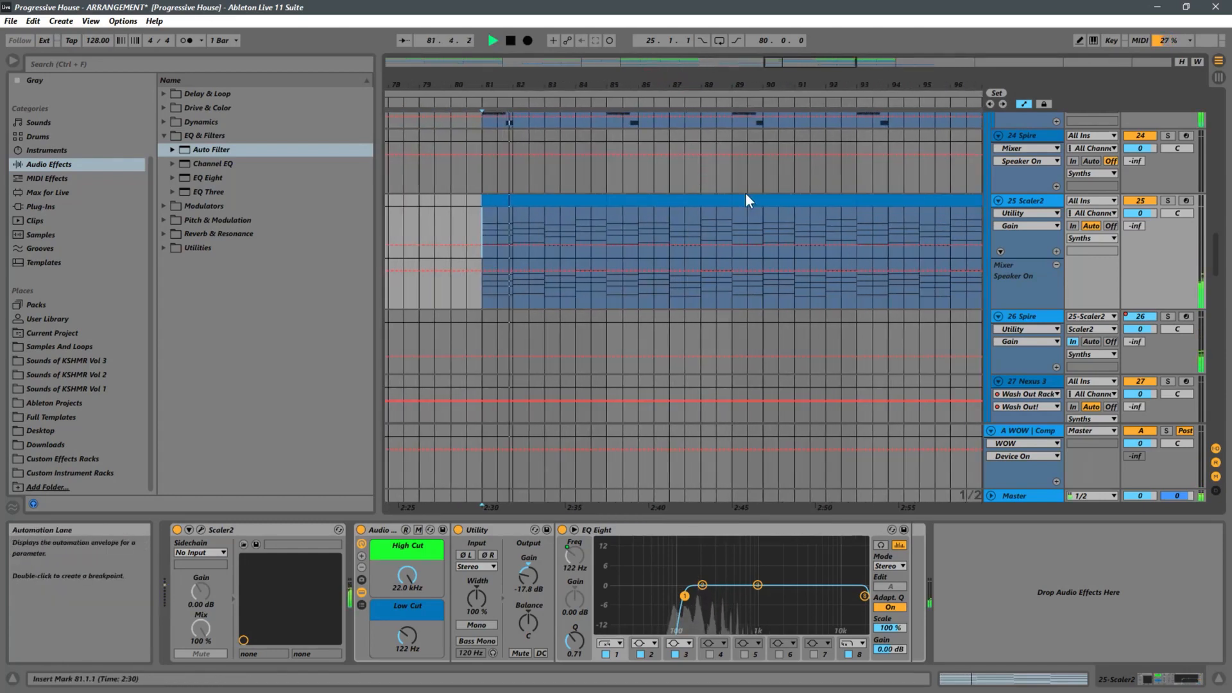
left_click_drag(731, 202, 706, 203)
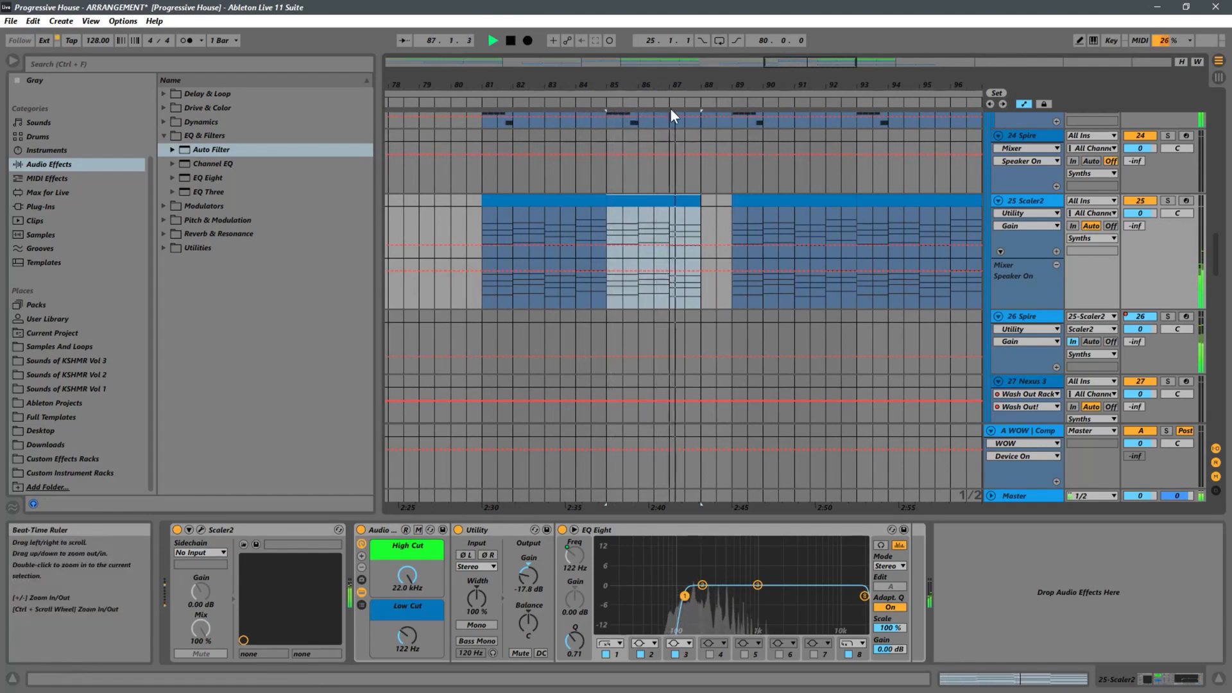
Stop playback and set the arrangement loop to start at bar 93 with a length of 12 bars
key("minus")
key("minus")
key("minus")
key("minus")
left_click_drag(716, 84, 651, 146)
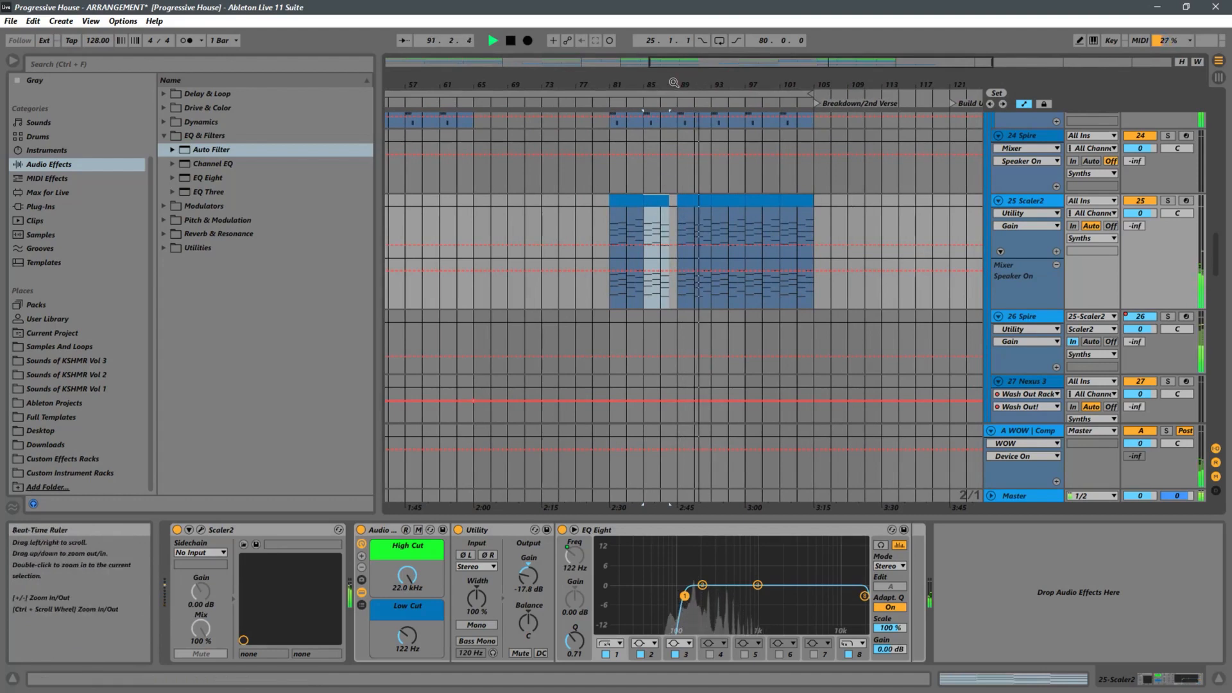
left_click_drag(642, 83, 595, 29)
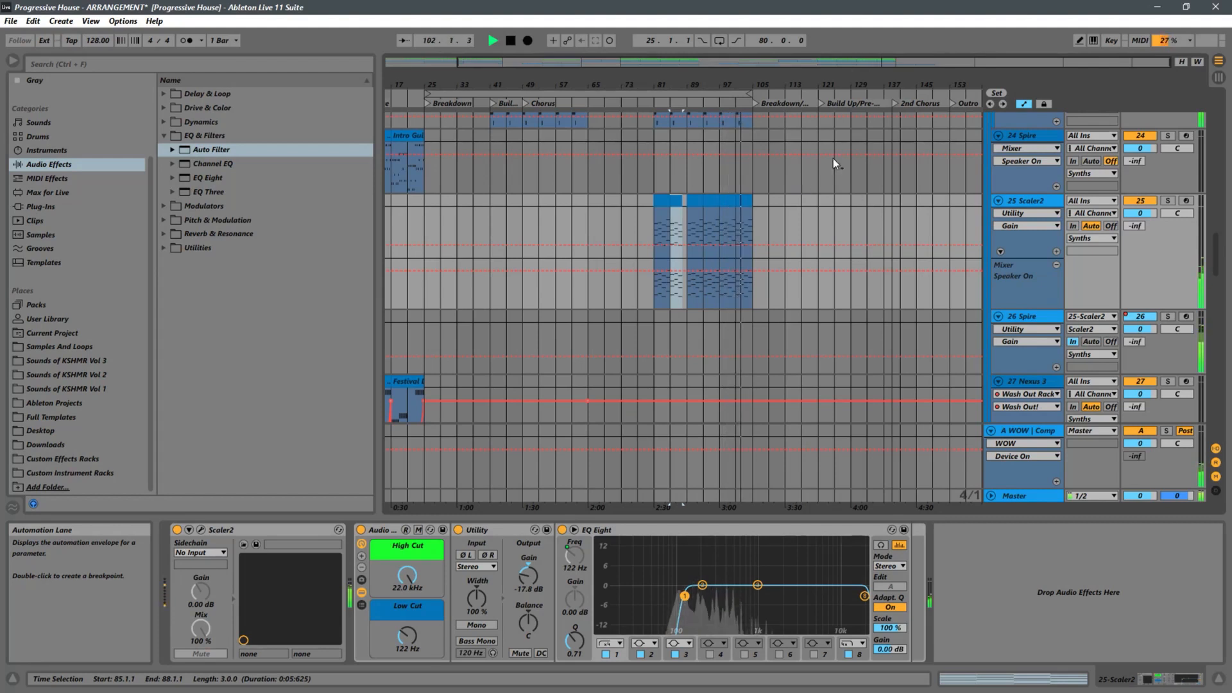
scroll(733, 169, "up", 4)
scroll(734, 165, "up", 5)
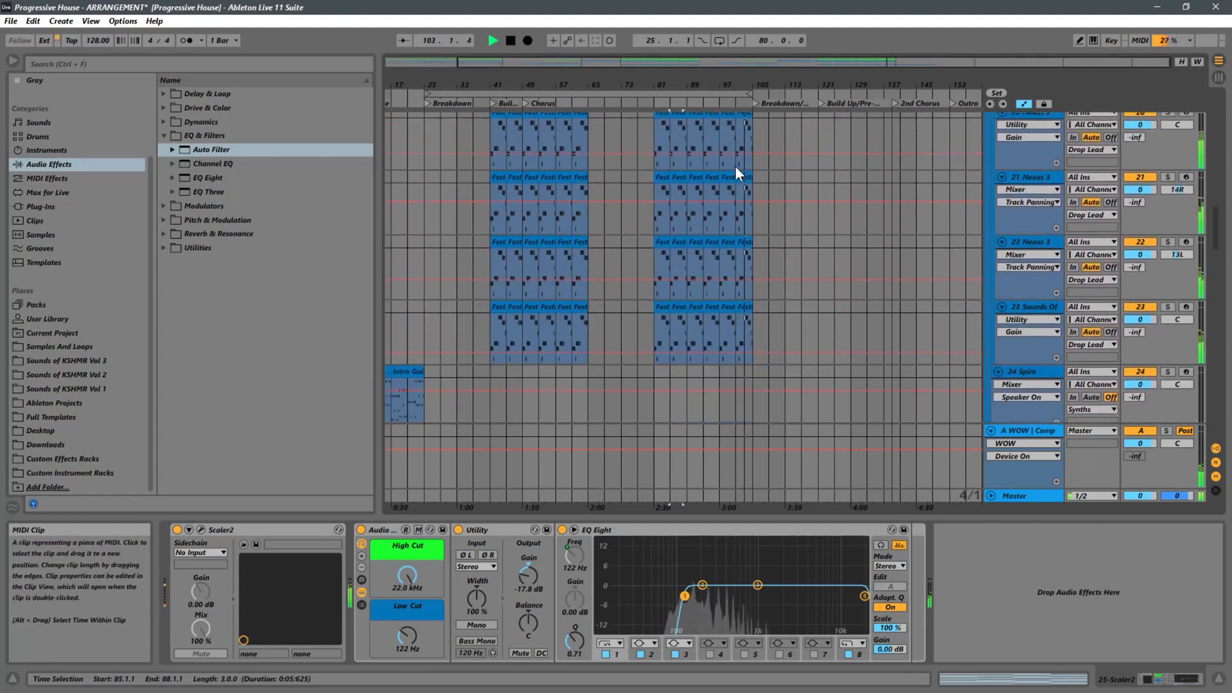
key("space")
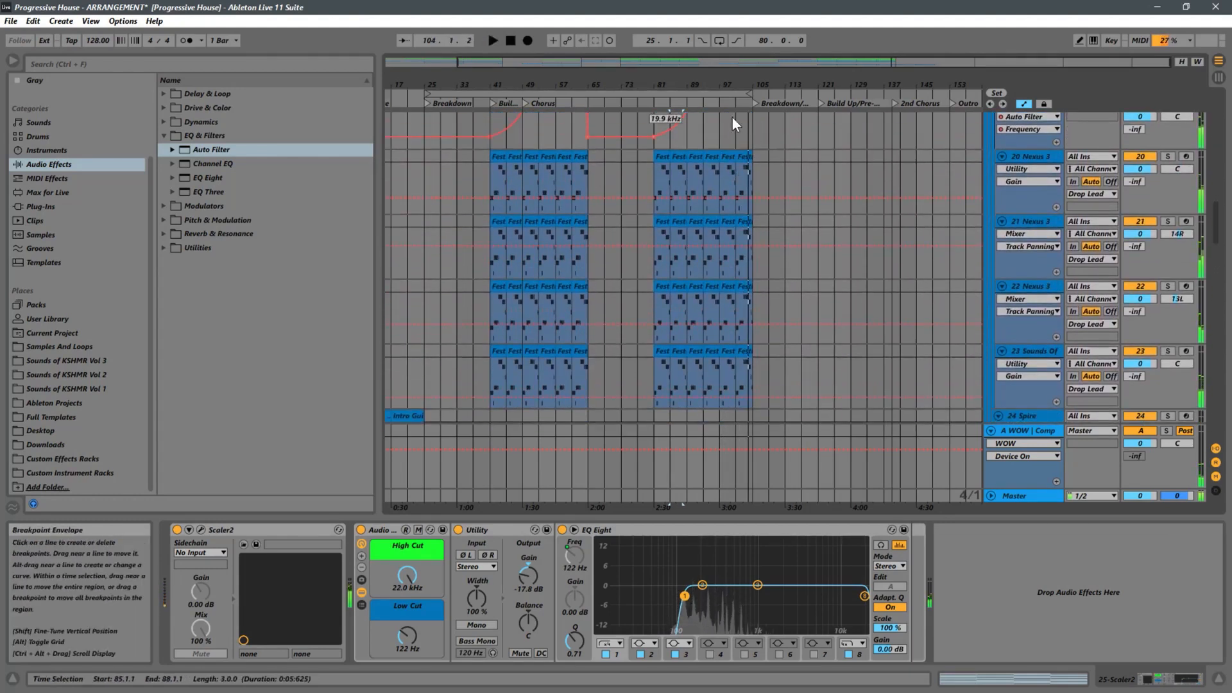
left_click_drag(426, 90, 656, 98)
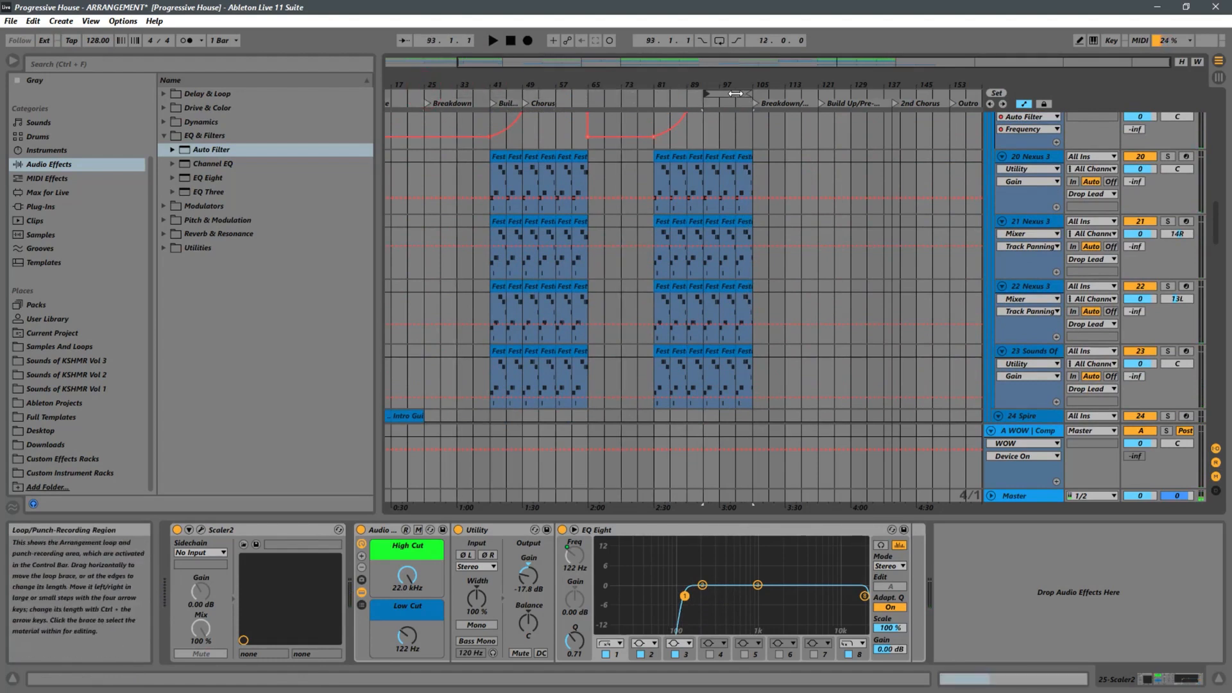